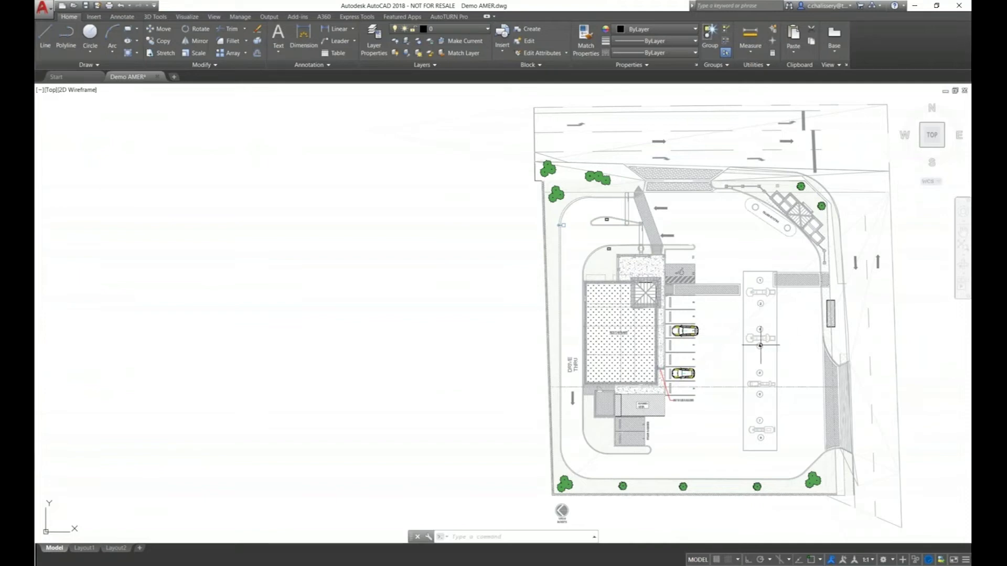
# Set the current vehicle to the passenger vehicle P from the AASHTO 2018 (US) library.
pyautogui.moveTo(760, 345)
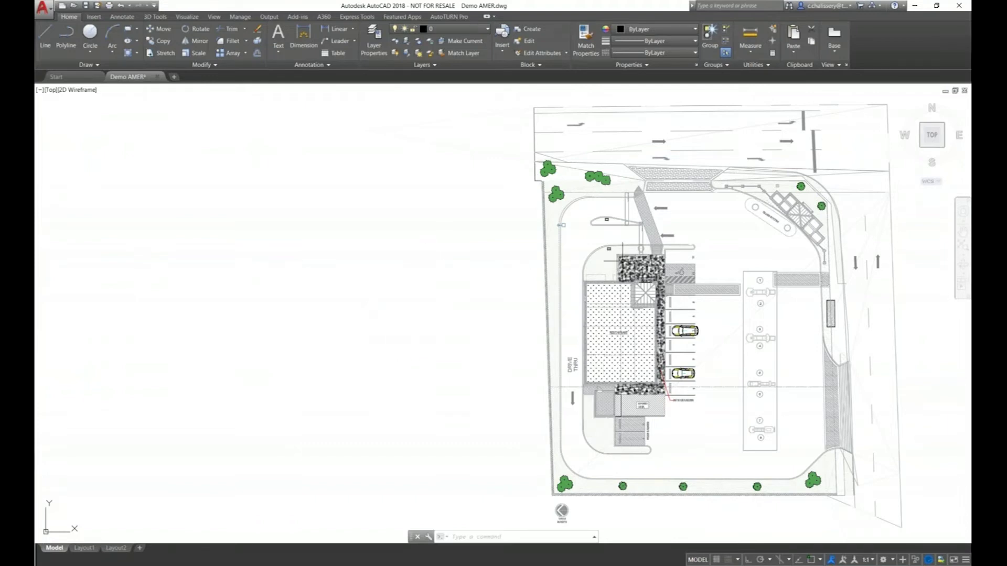
pyautogui.moveTo(623, 260)
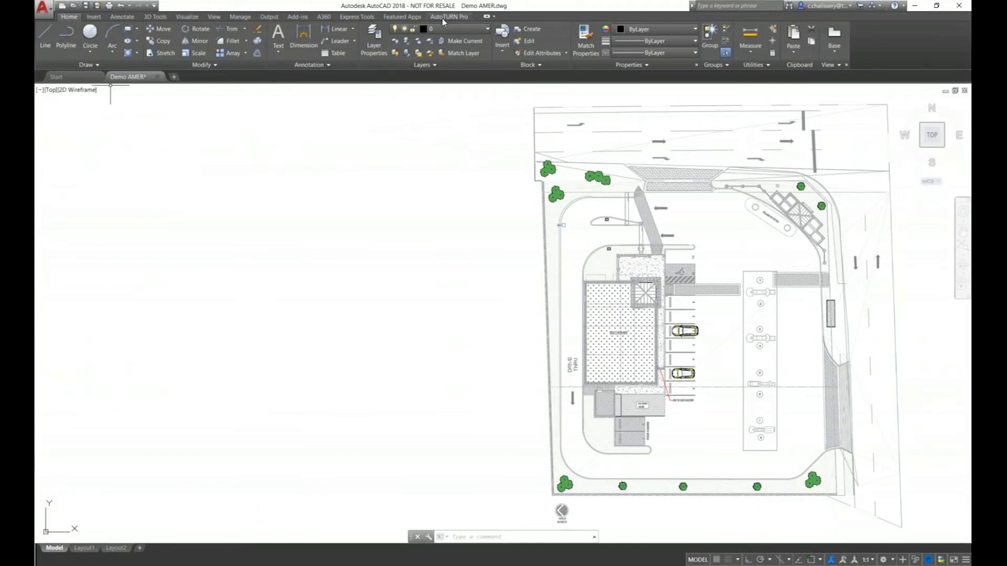
pyautogui.click(442, 18)
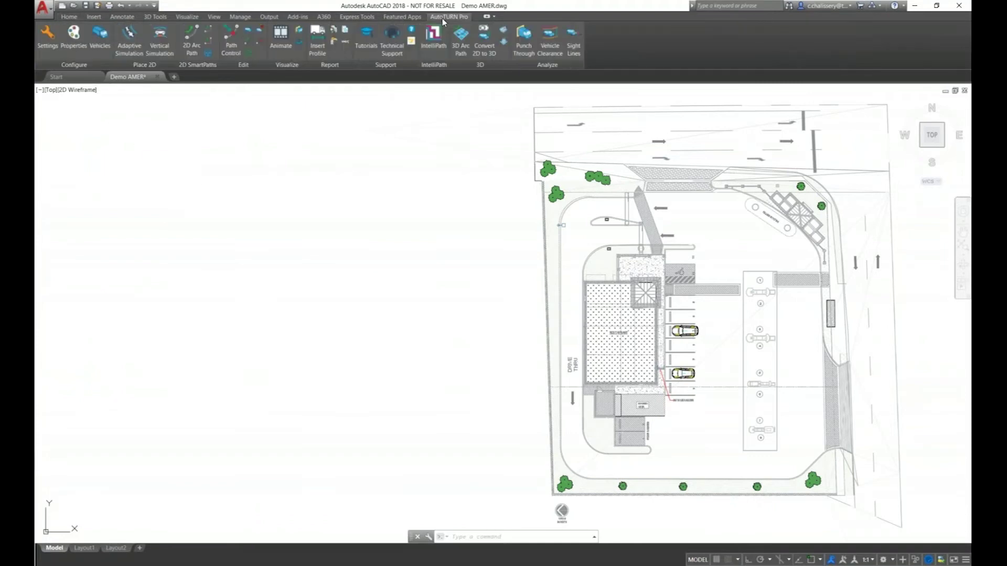
pyautogui.click(103, 50)
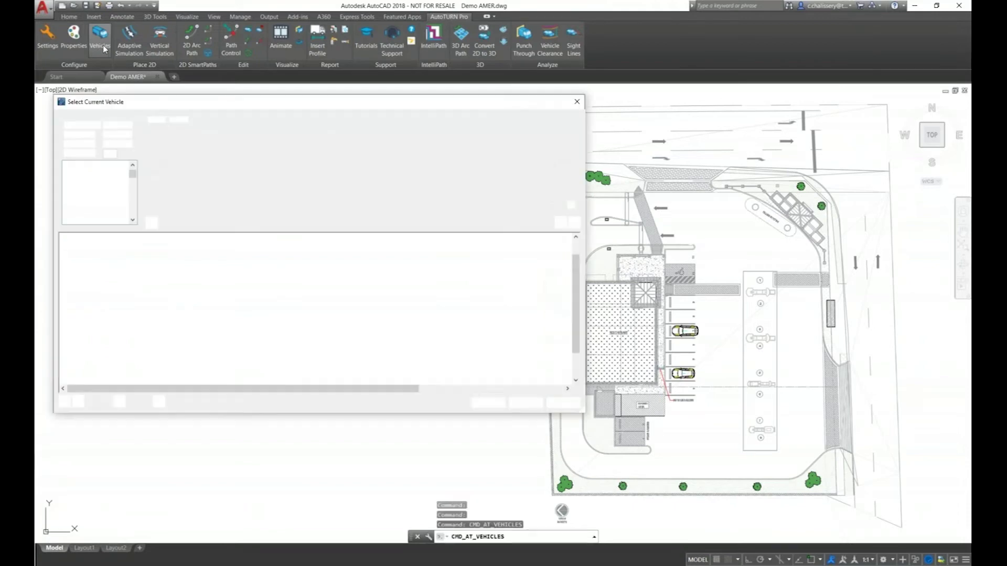
pyautogui.moveTo(227, 107); pyautogui.dragTo(228, 121)
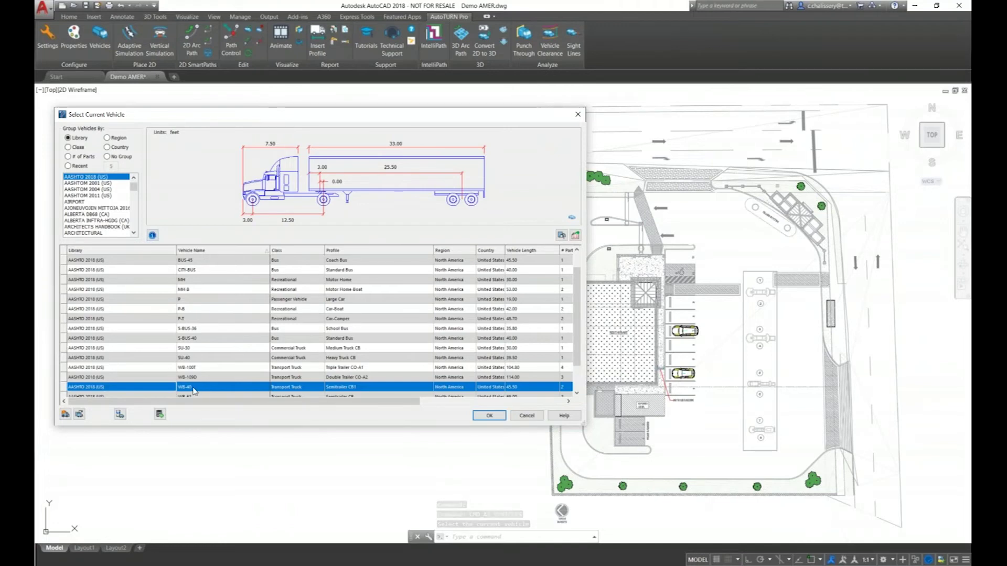
pyautogui.click(194, 299)
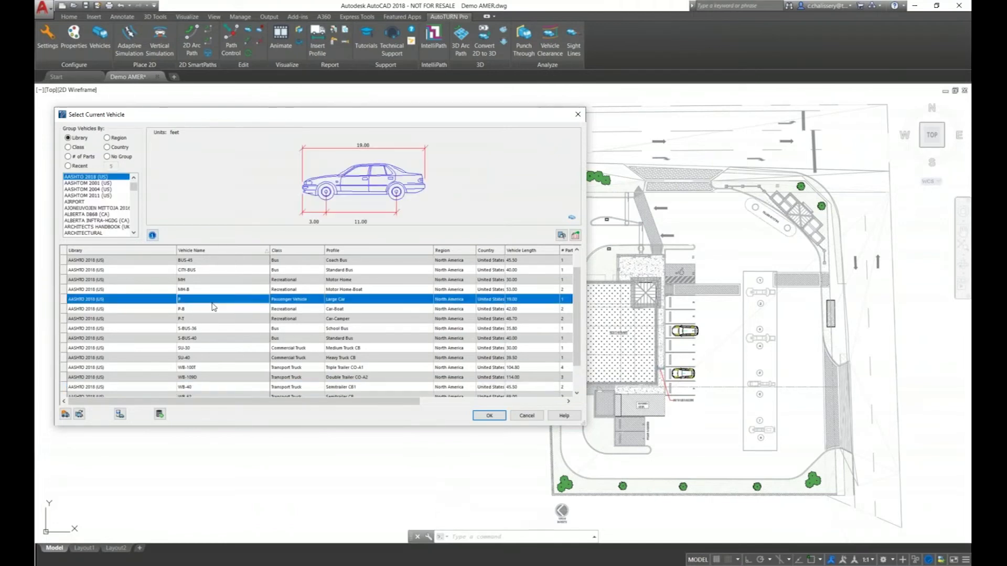
pyautogui.click(489, 417)
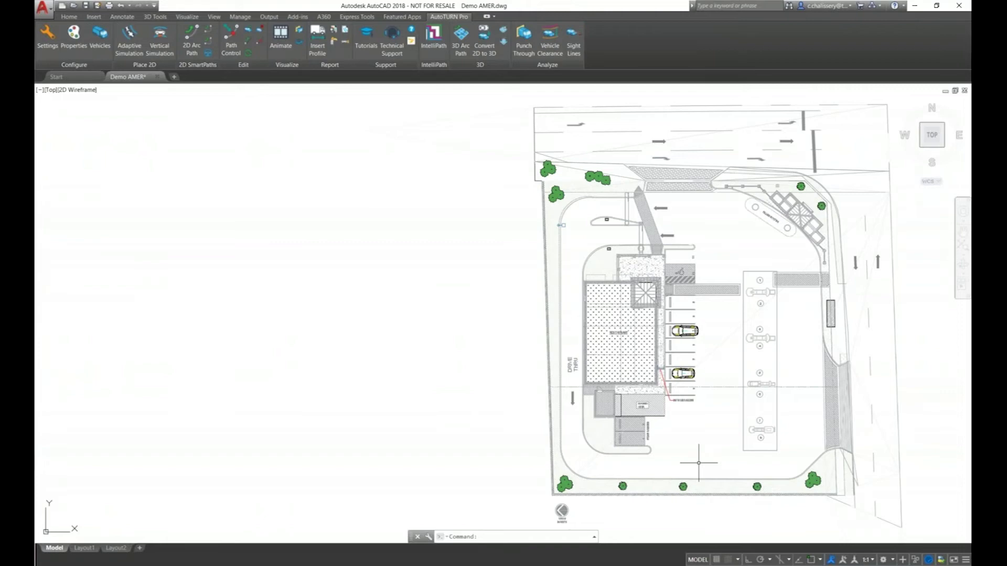
# Generate a centered adaptive simulation of the passenger vehicle along the drive-thru's inner curb, linked to the path geometry.
pyautogui.click(130, 51)
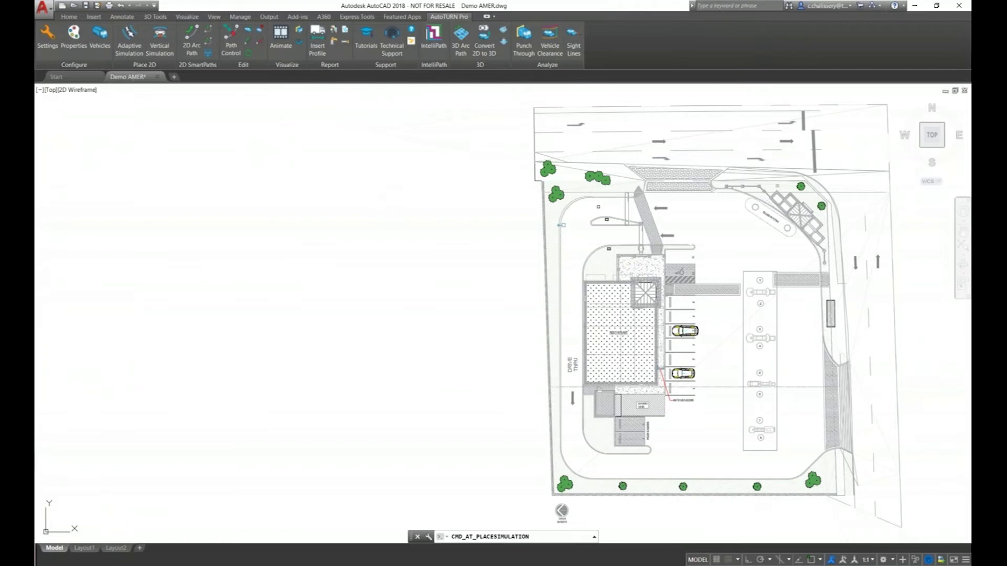
pyautogui.scroll(2, 649, 256)
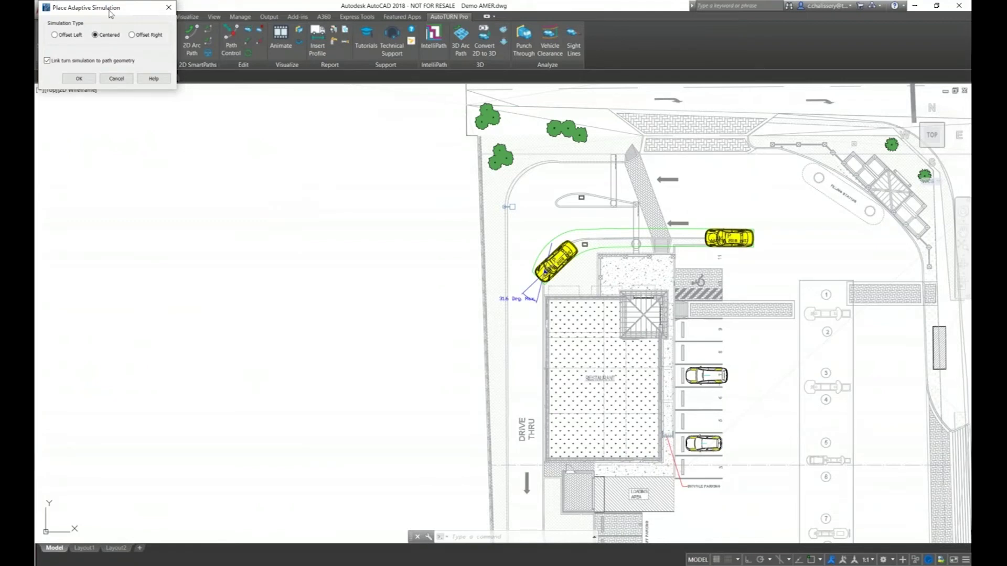
pyautogui.moveTo(112, 10); pyautogui.dragTo(146, 153)
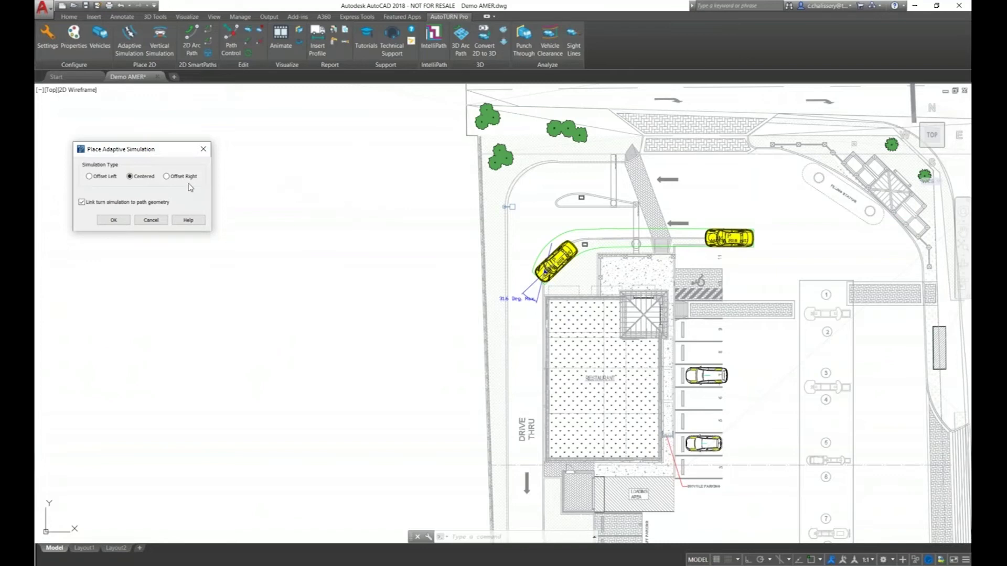
pyautogui.scroll(2, 512, 316)
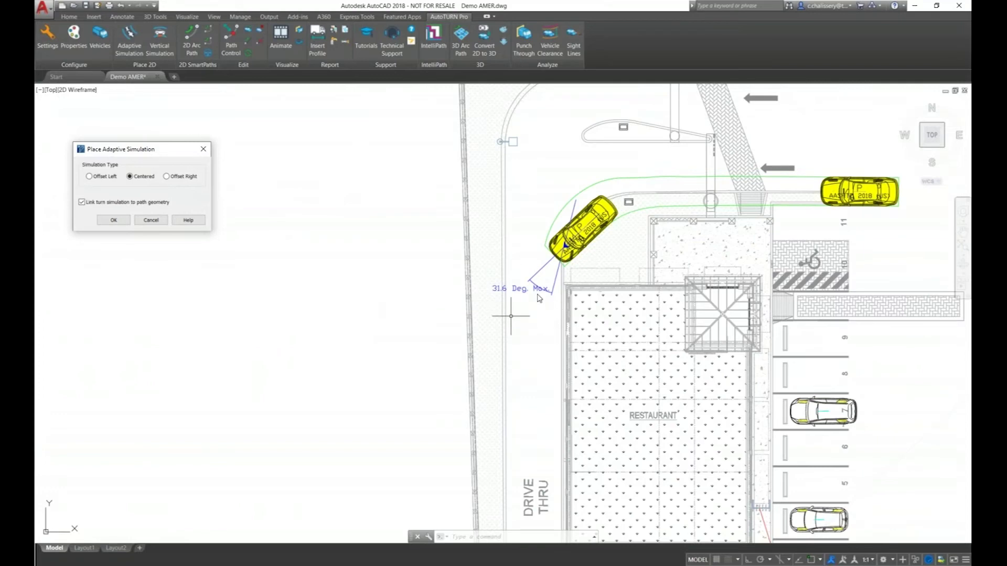
pyautogui.click(517, 312)
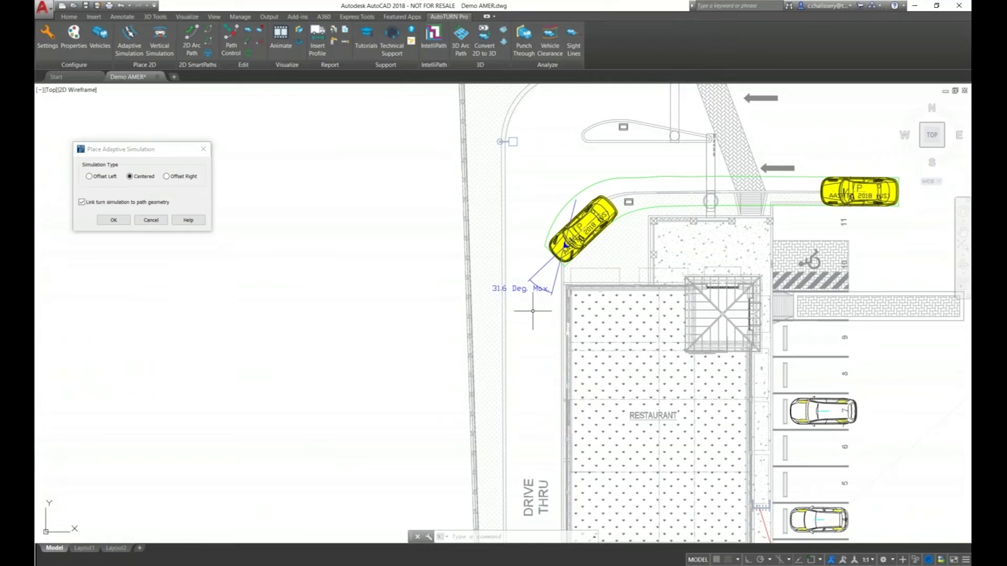
# Offset the passenger vehicle simulation 1.5 ft to the right of the curb path, check its route around the restaurant and accept it.
pyautogui.click(176, 180)
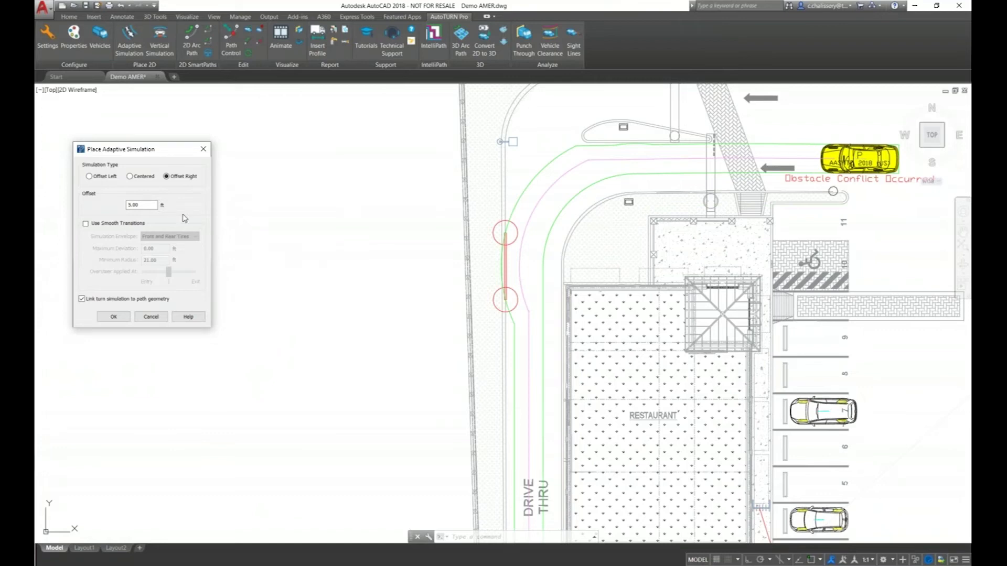
pyautogui.moveTo(150, 207); pyautogui.dragTo(121, 204)
pyautogui.write('1.5')
pyautogui.press('Tab')
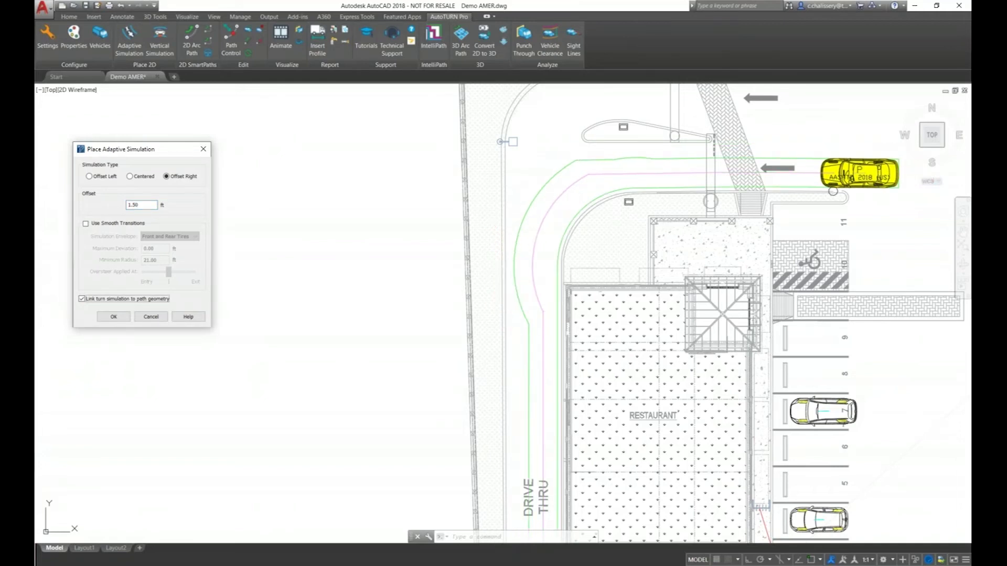
pyautogui.scroll(-2, 692, 283)
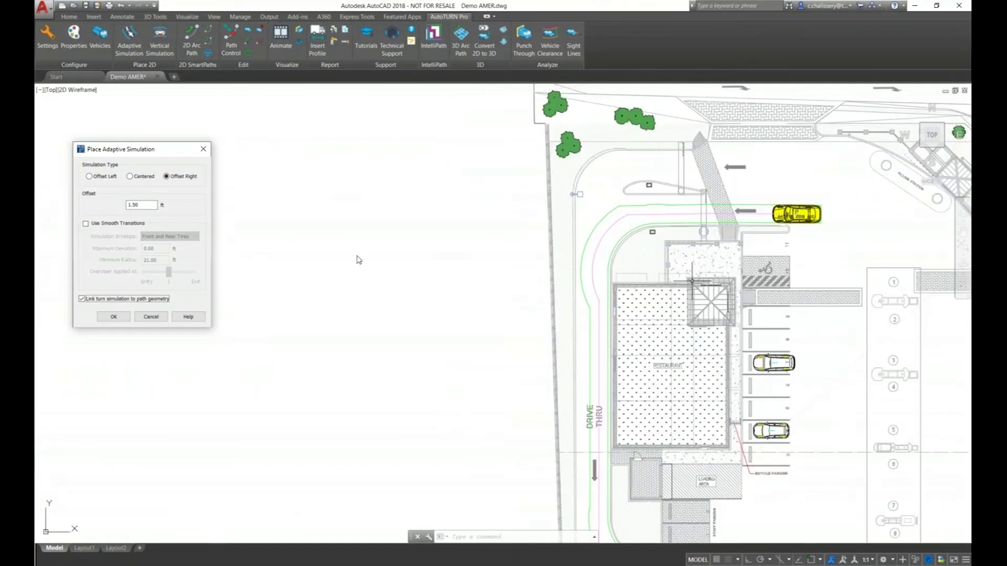
pyautogui.scroll(-1, 720, 339)
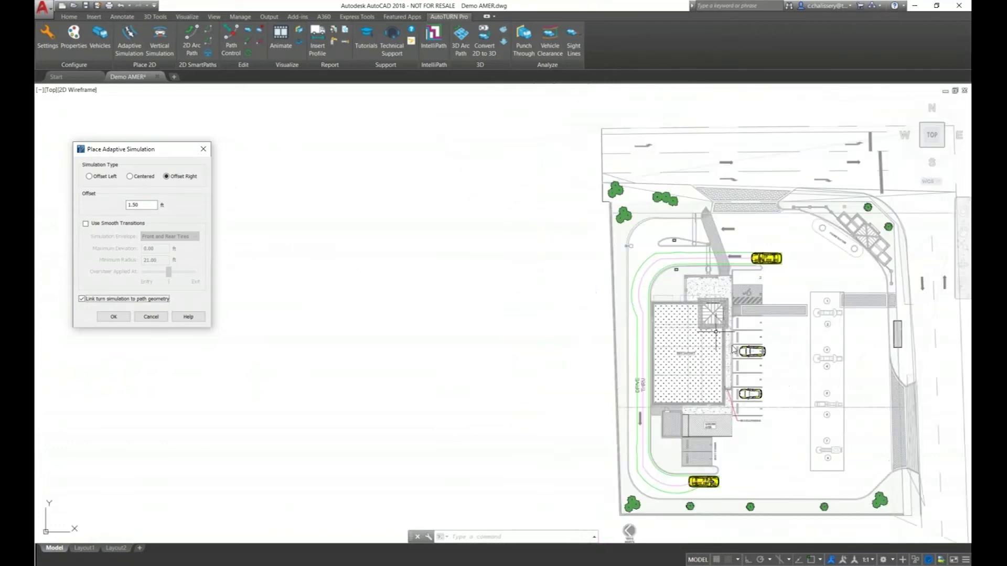
pyautogui.moveTo(772, 358); pyautogui.dragTo(680, 310, button='middle')
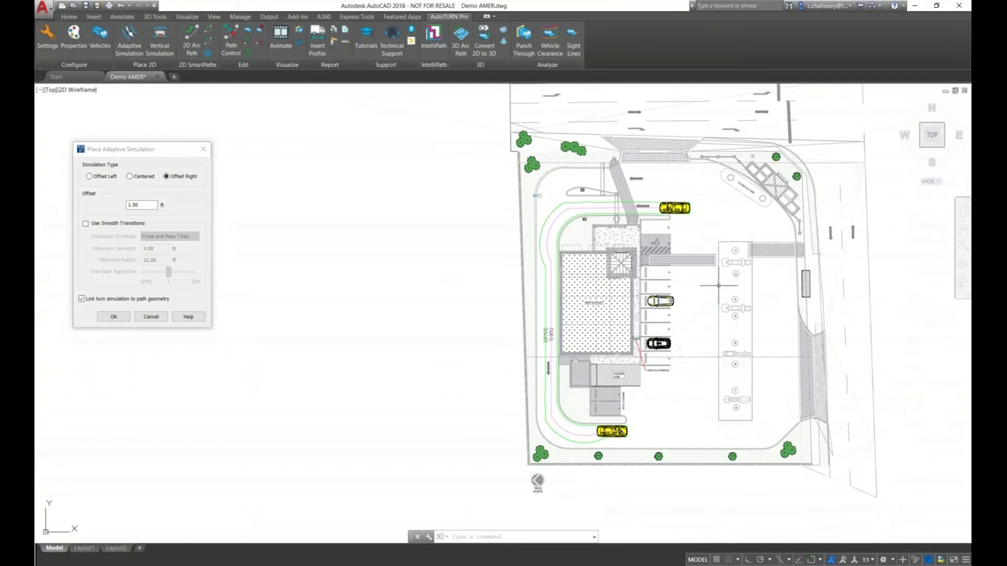
pyautogui.scroll(2, 672, 198)
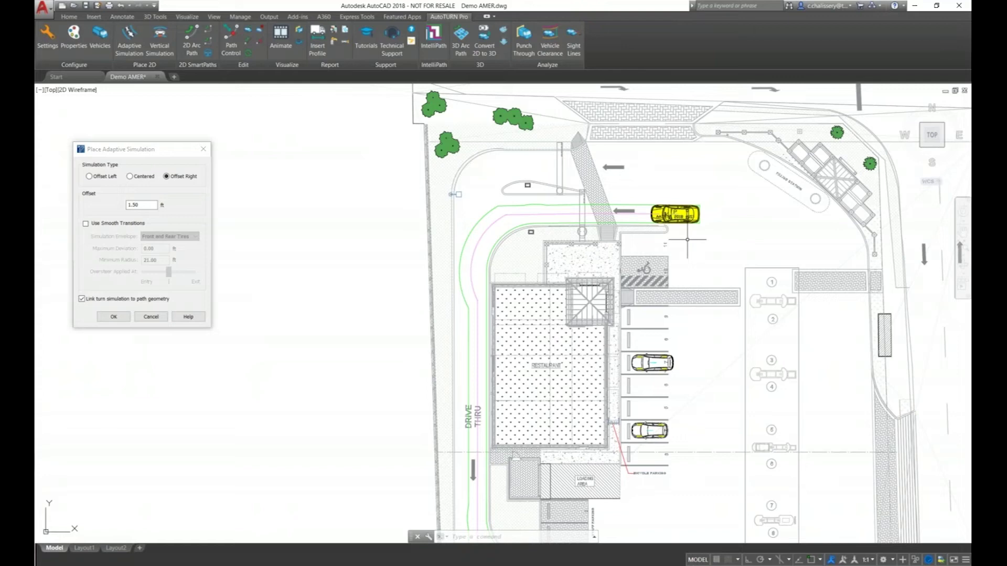
pyautogui.click(113, 317)
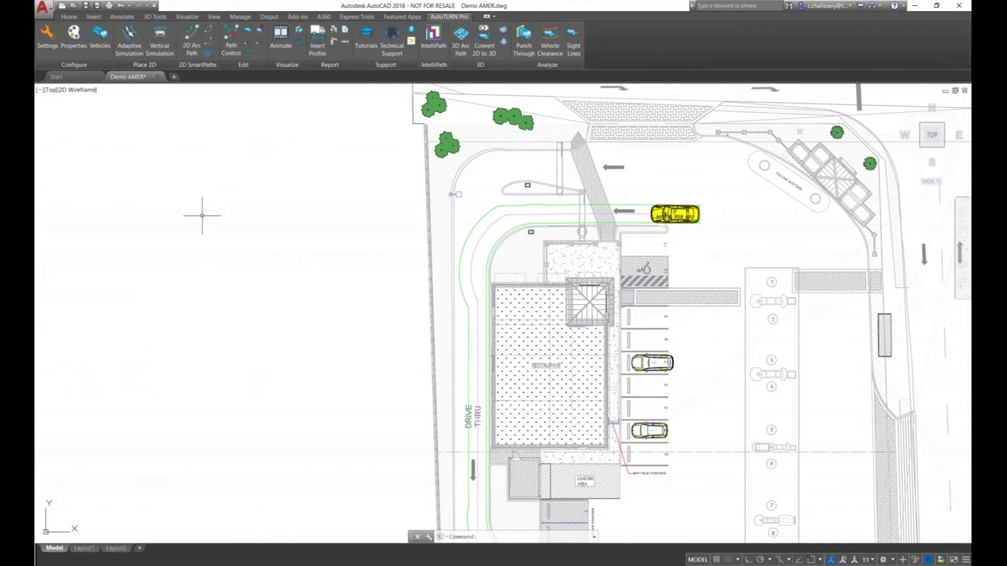
# Set the current vehicle to the DL-23 light truck from the NACTO 2013 (US) library.
pyautogui.click(102, 42)
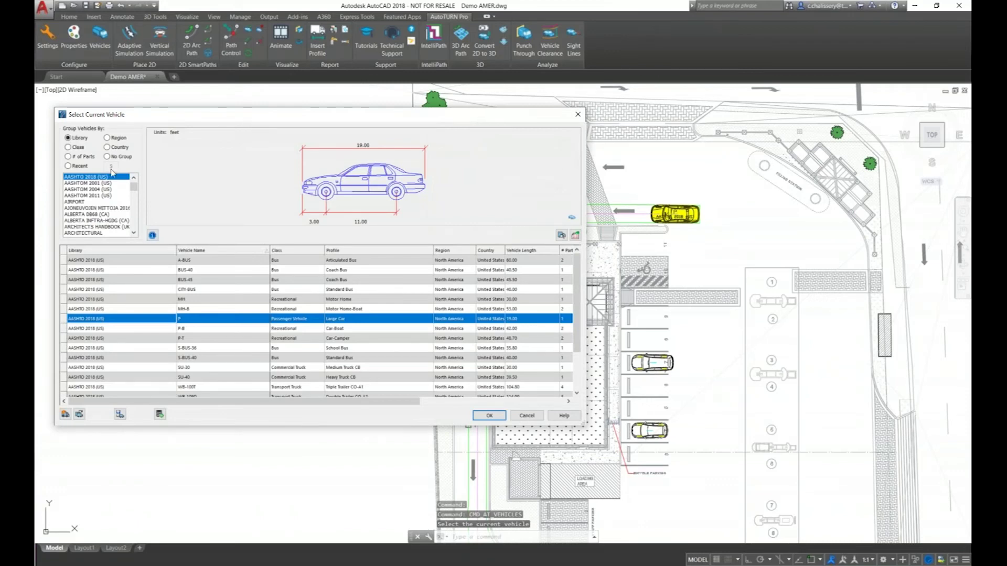
pyautogui.click(78, 189)
pyautogui.press('n')
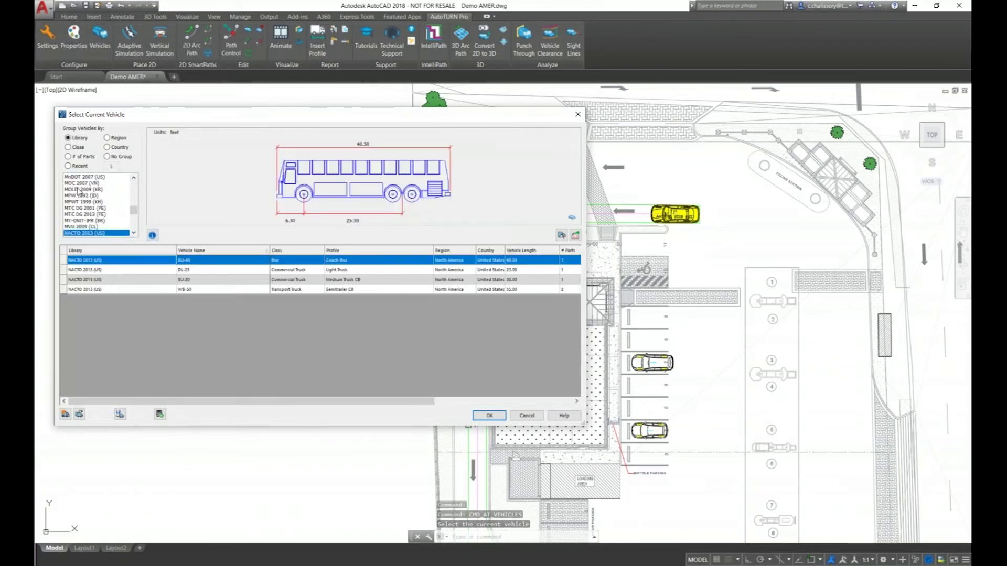
pyautogui.click(245, 275)
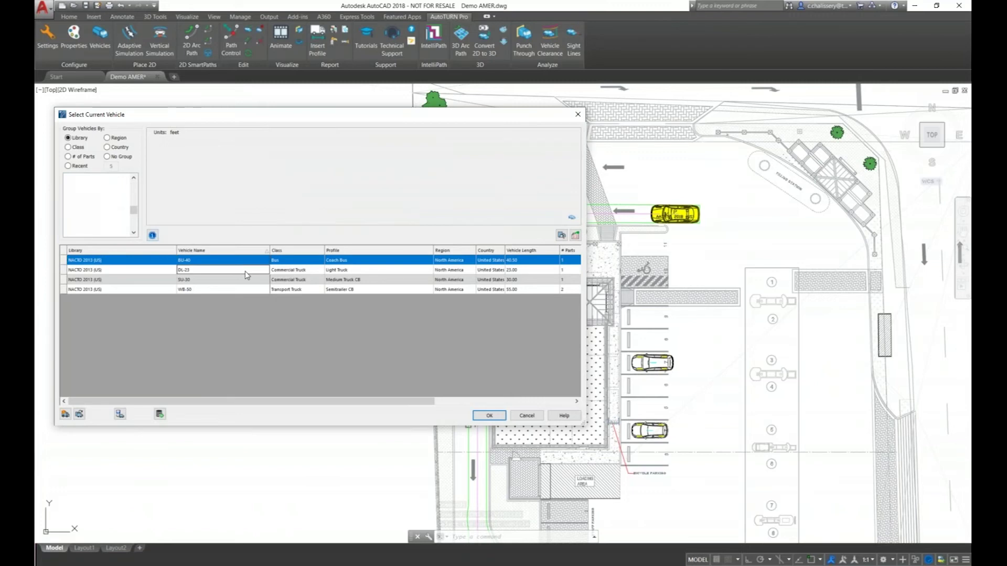
pyautogui.click(489, 416)
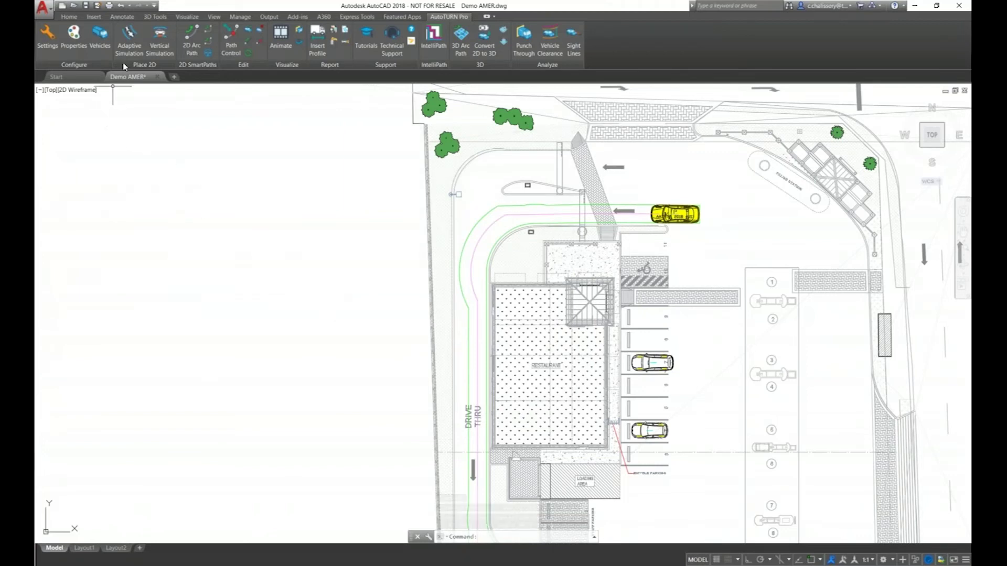
# Place an adaptive simulation of the DL-23 on the last used path, offset right by 1.50 ft.
pyautogui.click(129, 35)
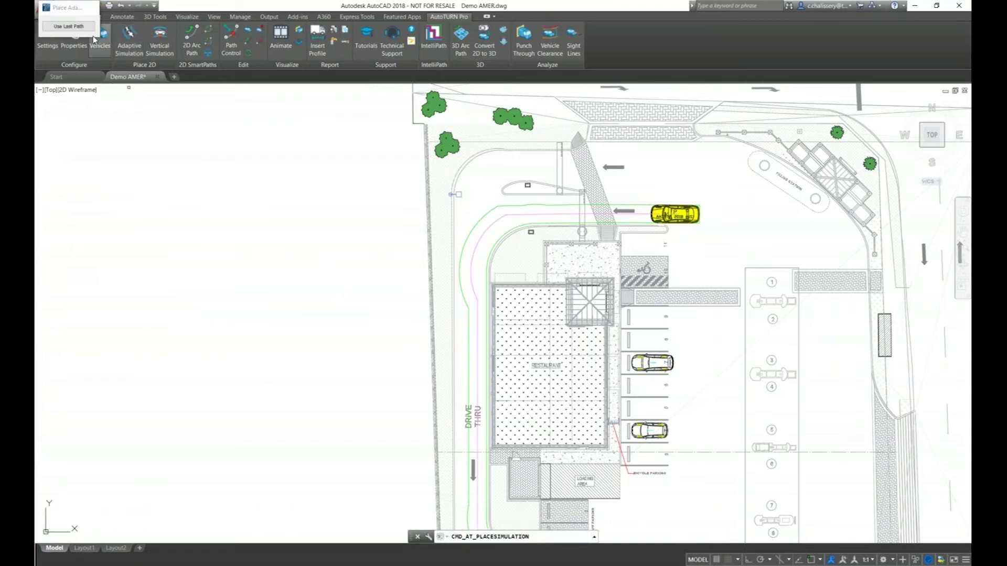
pyautogui.moveTo(66, 11); pyautogui.dragTo(78, 109)
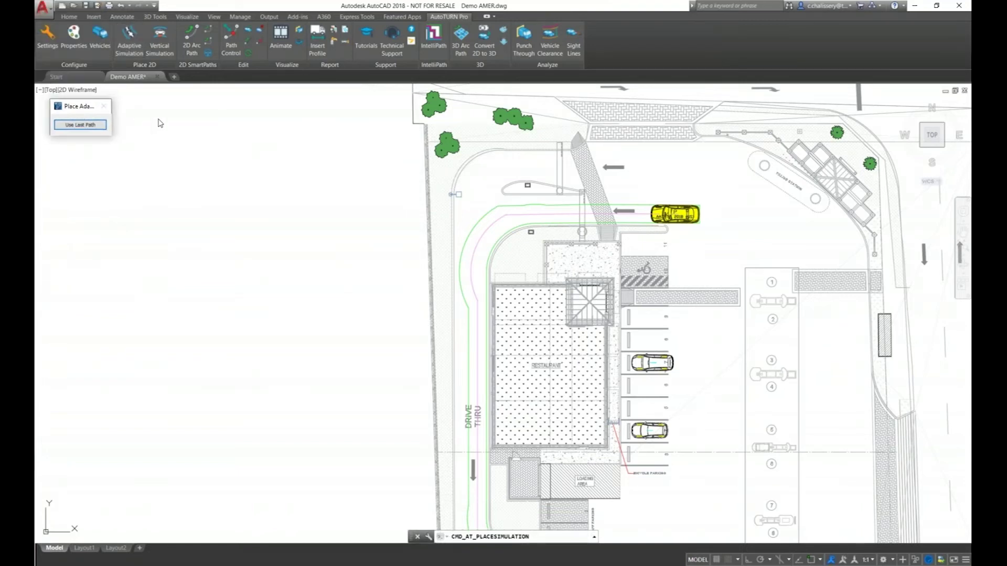
pyautogui.click(86, 130)
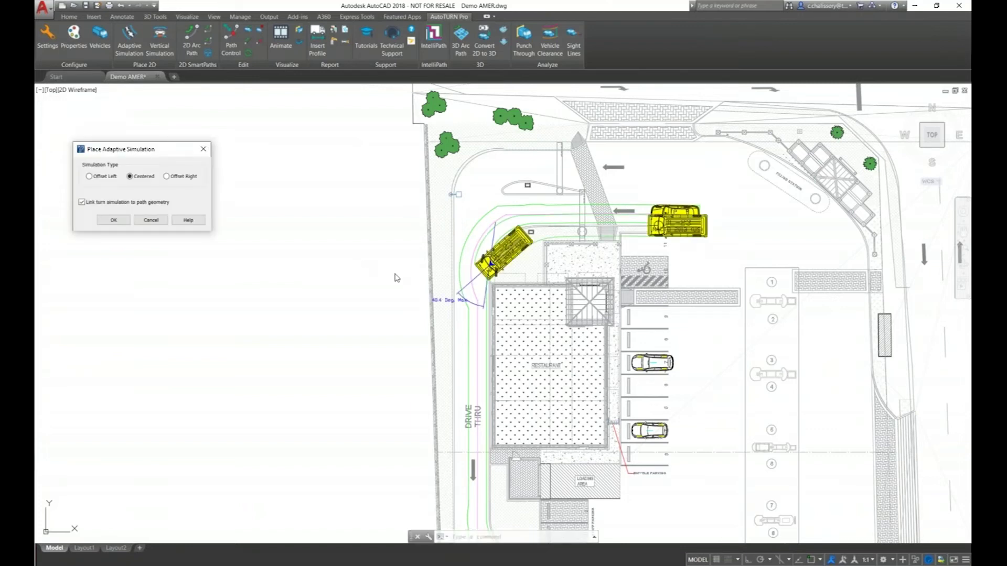
pyautogui.click(184, 176)
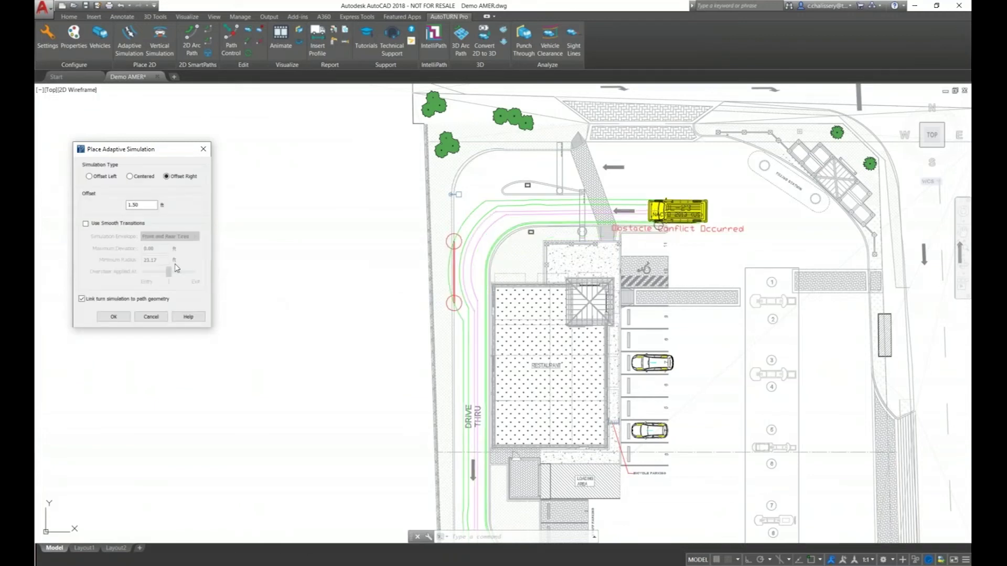
pyautogui.moveTo(143, 205); pyautogui.dragTo(120, 209)
pyautogui.scroll(2, 464, 304)
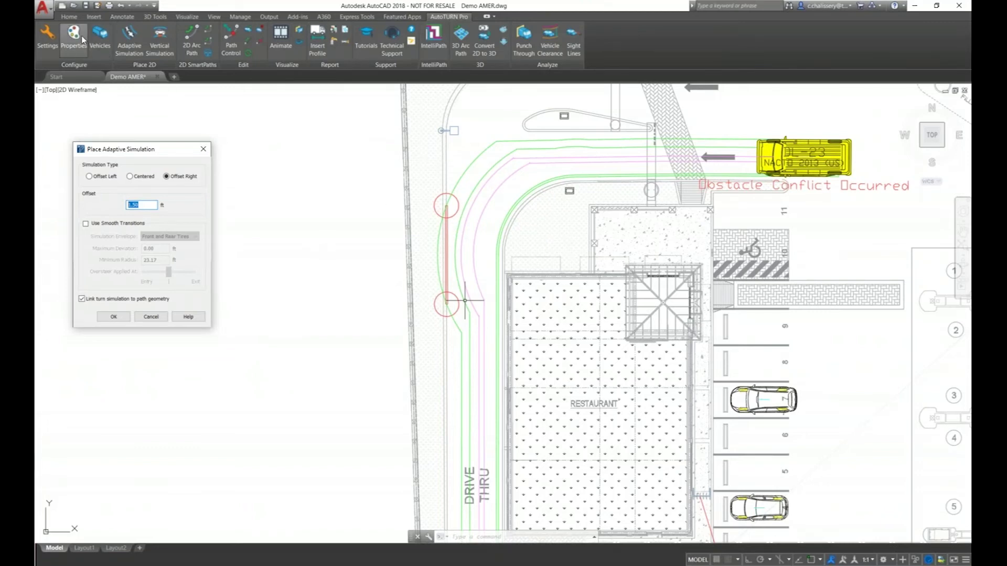
pyautogui.click(113, 317)
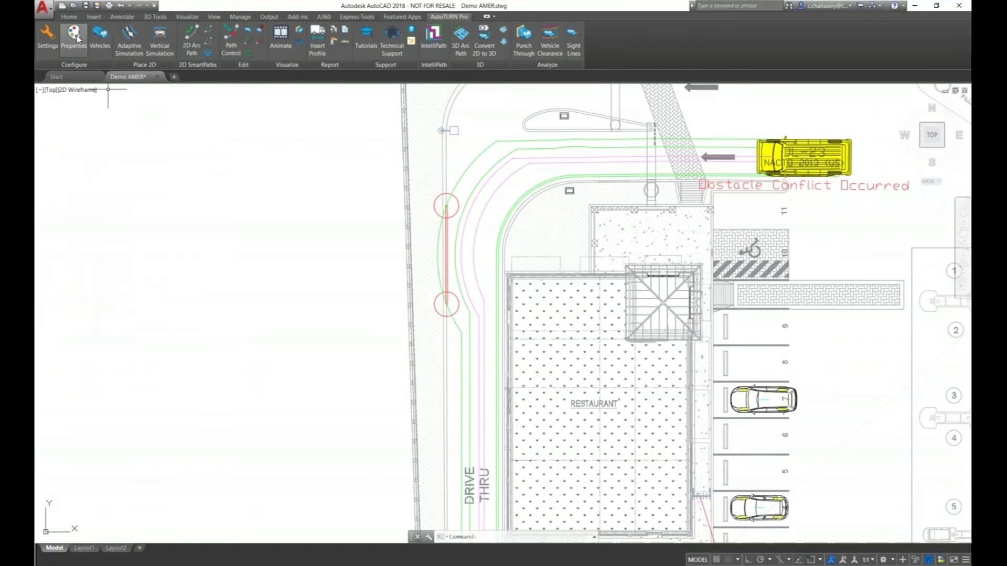
# Examine the Conflict Analysis properties and the layers available as the obstacles layer.
pyautogui.moveTo(176, 10); pyautogui.dragTo(196, 104)
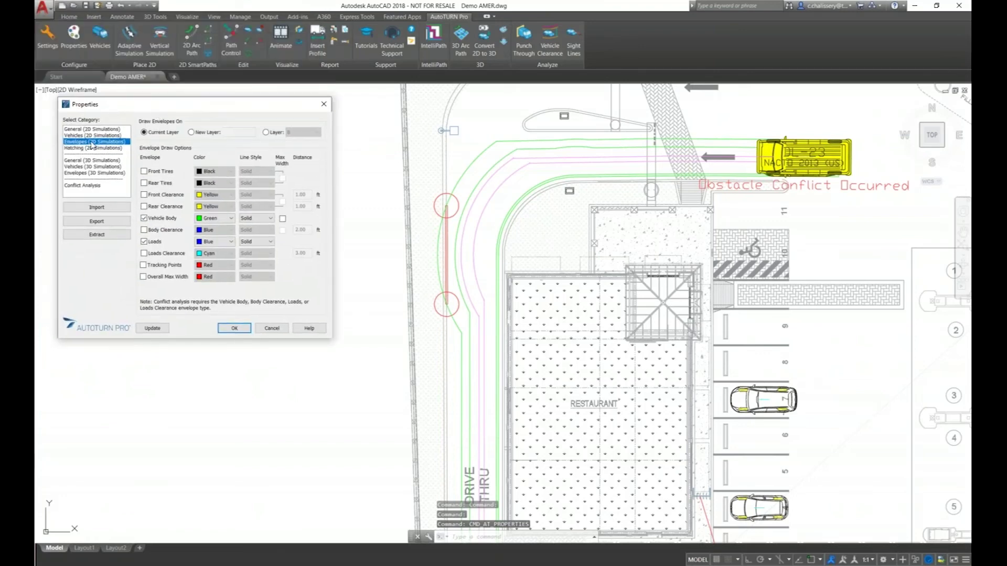
pyautogui.click(88, 186)
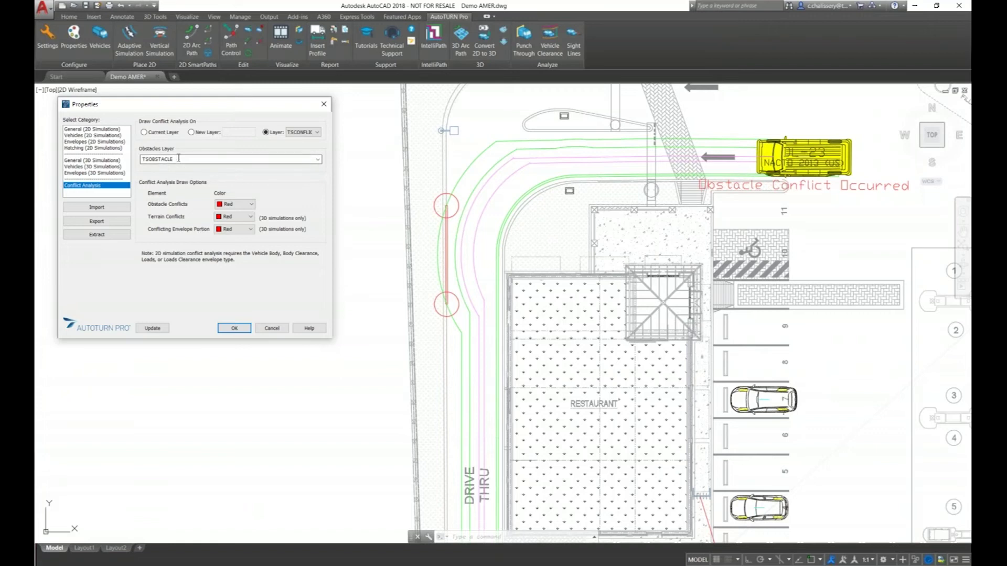
pyautogui.click(222, 159)
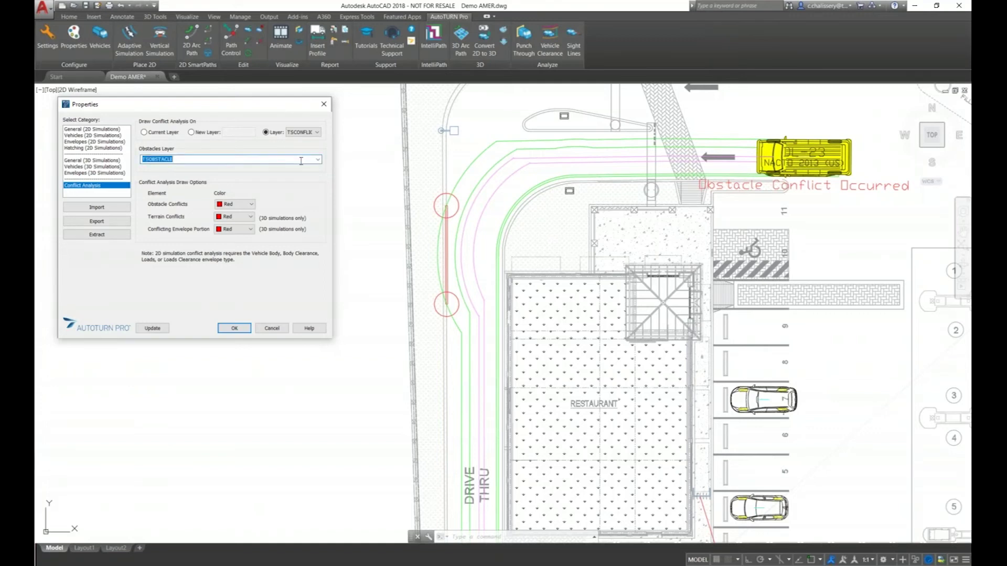
pyautogui.click(318, 161)
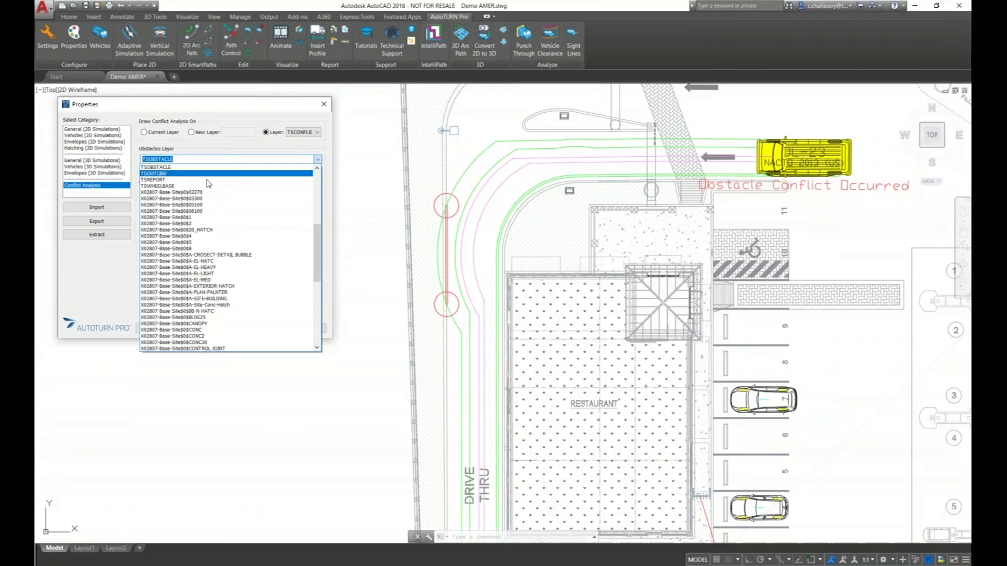
pyautogui.scroll(-1, 203, 268)
pyautogui.scroll(-2, 203, 269)
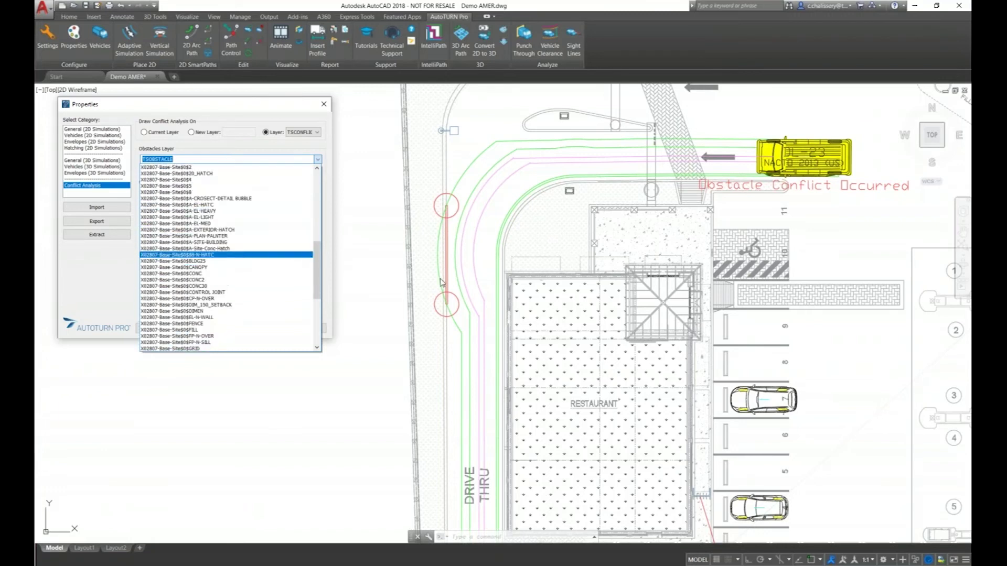
pyautogui.moveTo(316, 270); pyautogui.dragTo(320, 160)
pyautogui.click(284, 149)
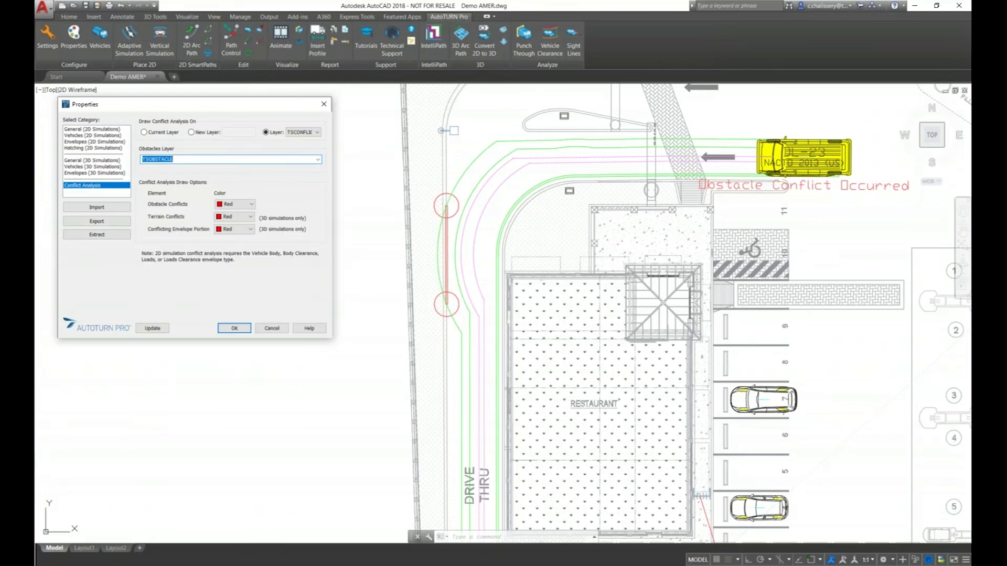
# Choose TSOBSTACLE as the obstacles layer for conflict analysis and accept the properties.
pyautogui.click(173, 159)
pyautogui.click(234, 329)
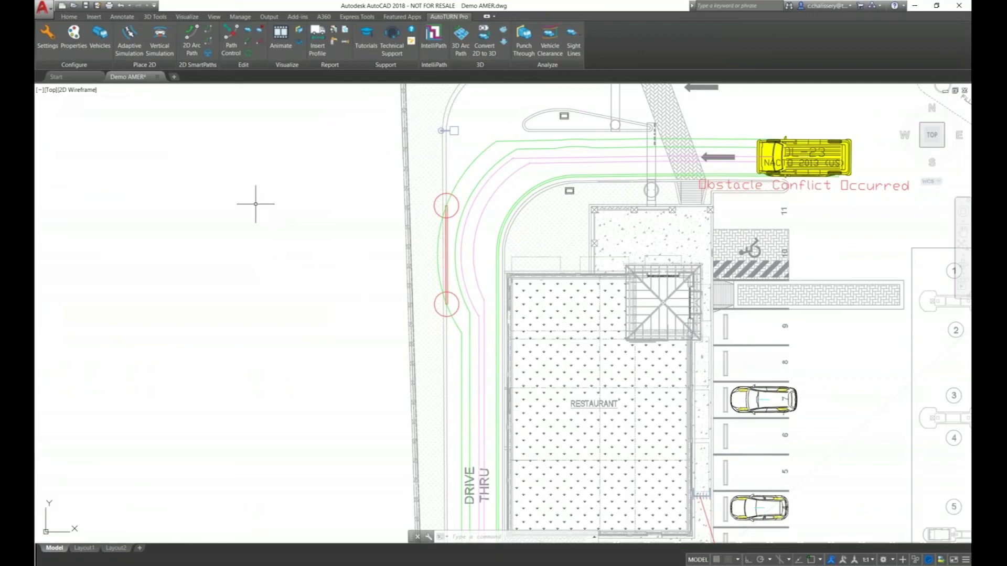
# Turn on the Front Tires and Rear Tires envelopes for 2D simulations and update the DL-23 simulation with them.
pyautogui.click(79, 40)
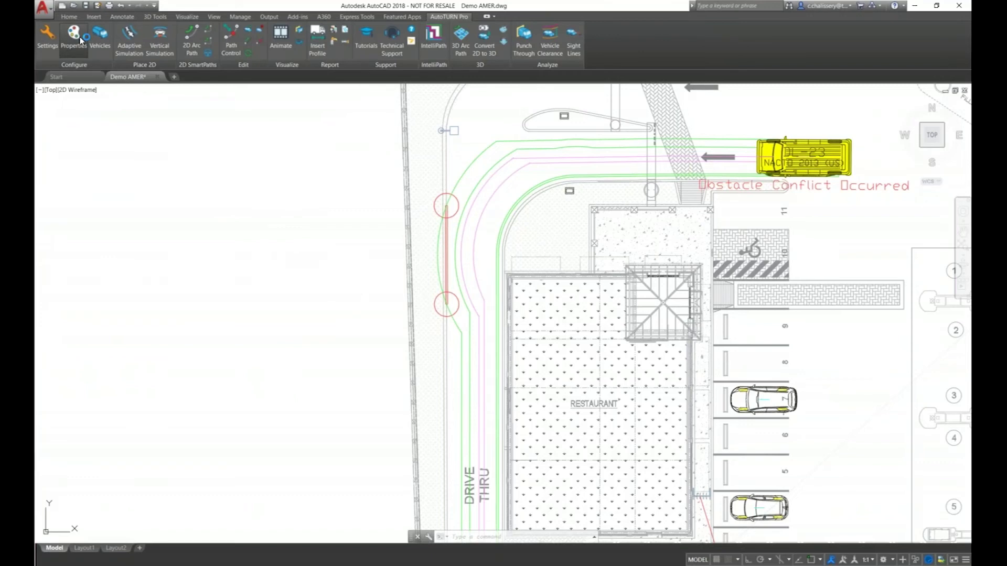
pyautogui.click(97, 142)
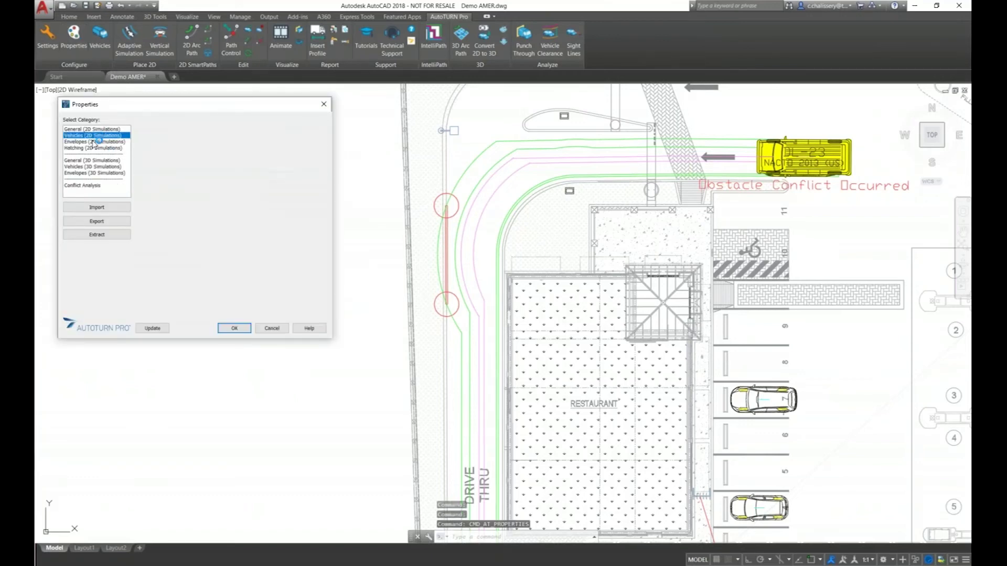
pyautogui.click(144, 172)
pyautogui.click(144, 183)
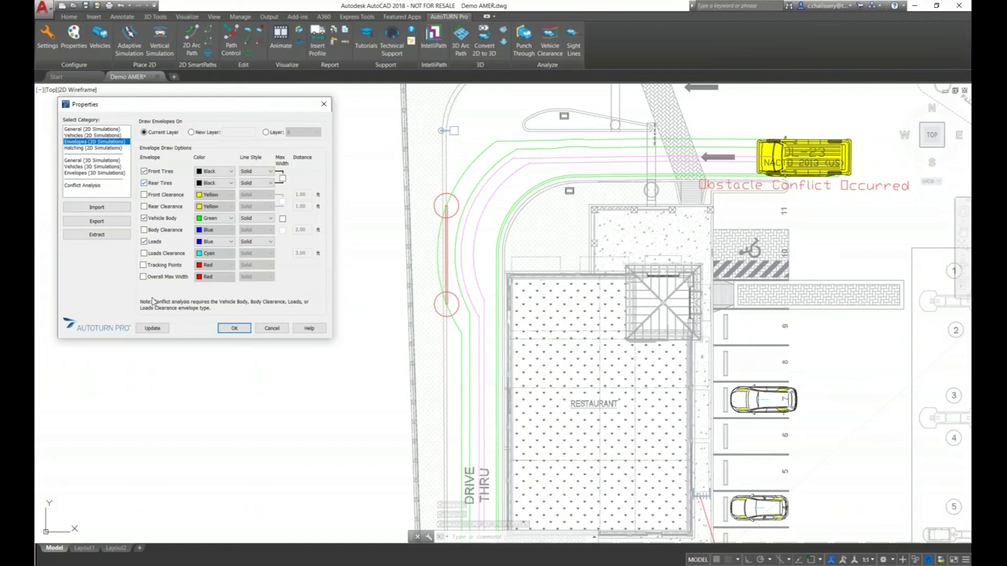
pyautogui.click(154, 329)
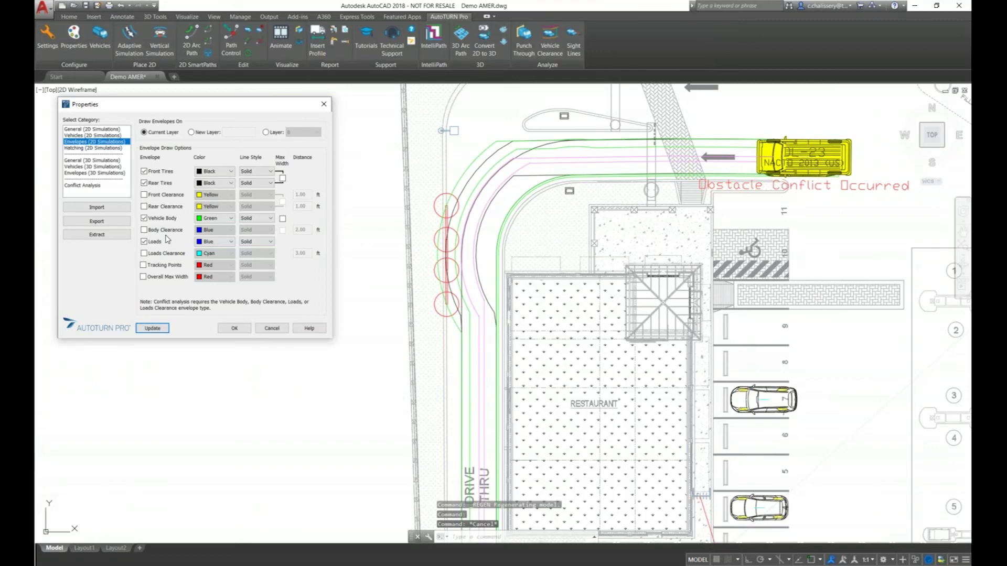
pyautogui.click(235, 328)
# Examine the DL-23's tire and body envelopes against the drive-thru curb at the marked conflicts and across the whole site.
pyautogui.scroll(4, 432, 254)
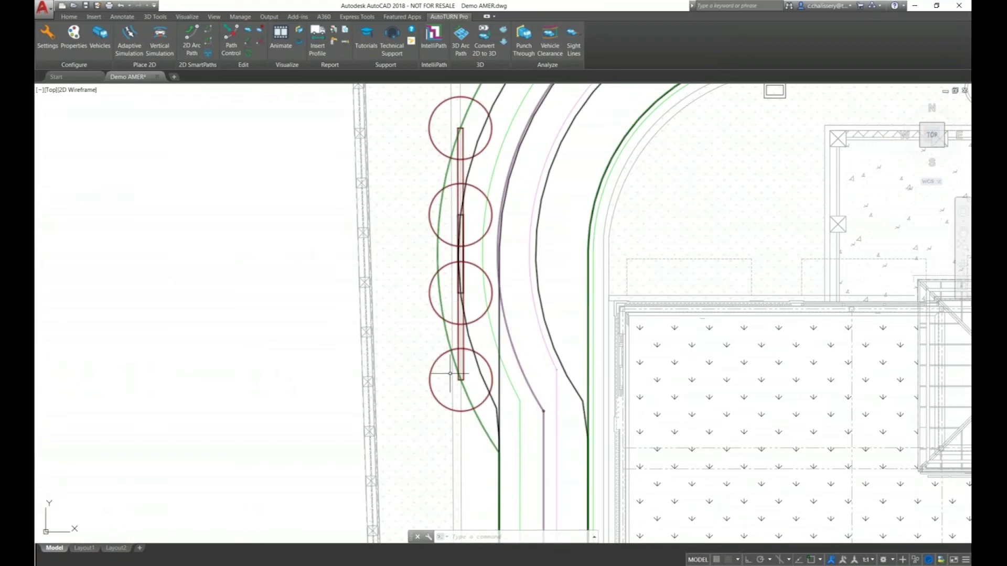
pyautogui.scroll(-4, 529, 270)
pyautogui.scroll(-5, 530, 269)
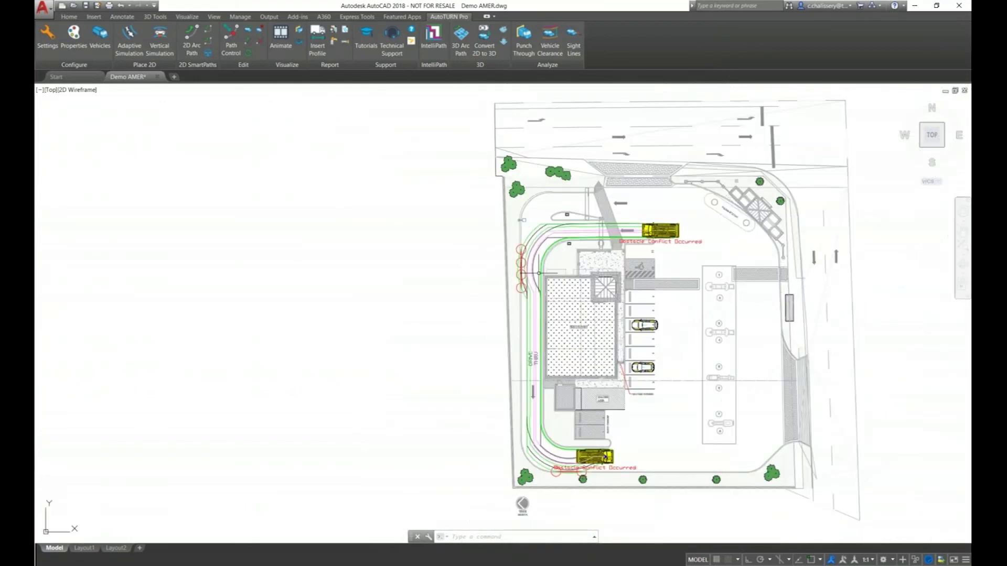
pyautogui.moveTo(571, 270); pyautogui.dragTo(403, 221, button='middle')
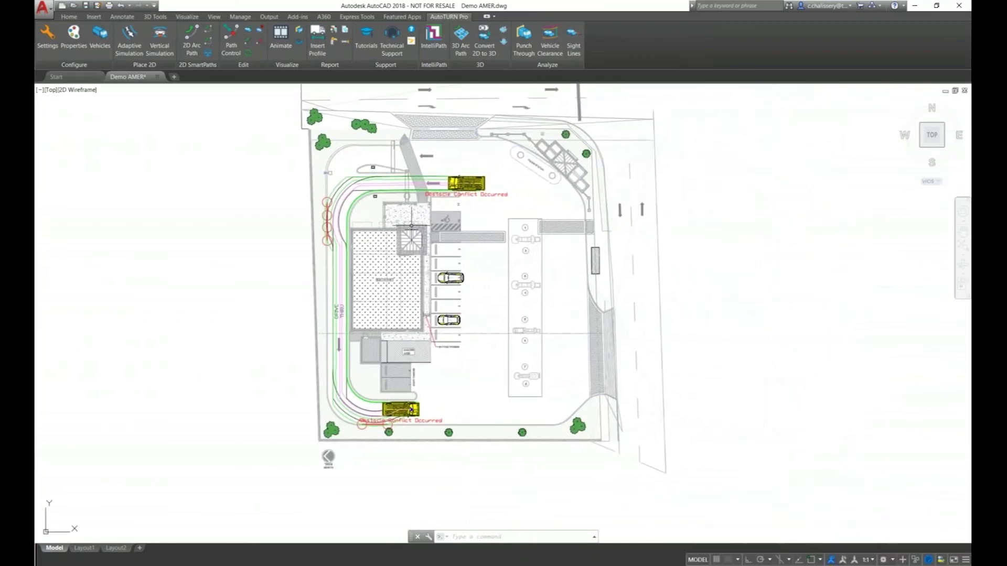
pyautogui.scroll(2, 461, 195)
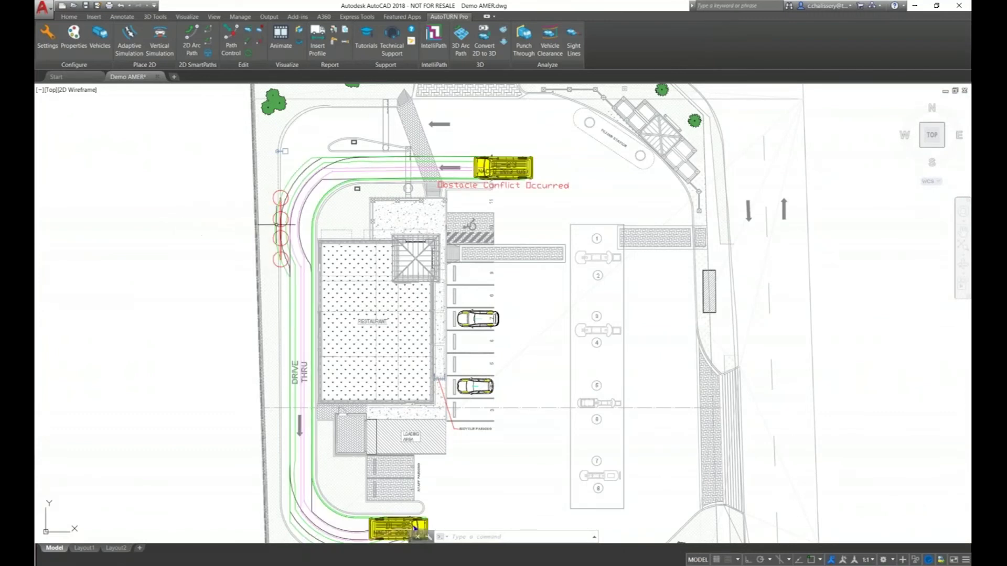
pyautogui.scroll(2, 276, 224)
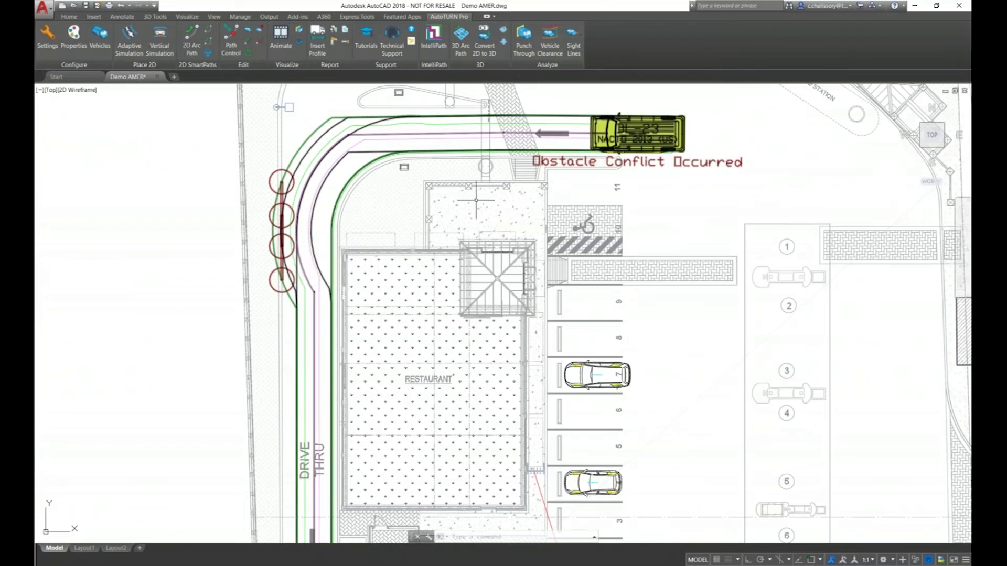
pyautogui.scroll(-5, 493, 254)
pyautogui.moveTo(560, 256); pyautogui.dragTo(502, 257, button='middle')
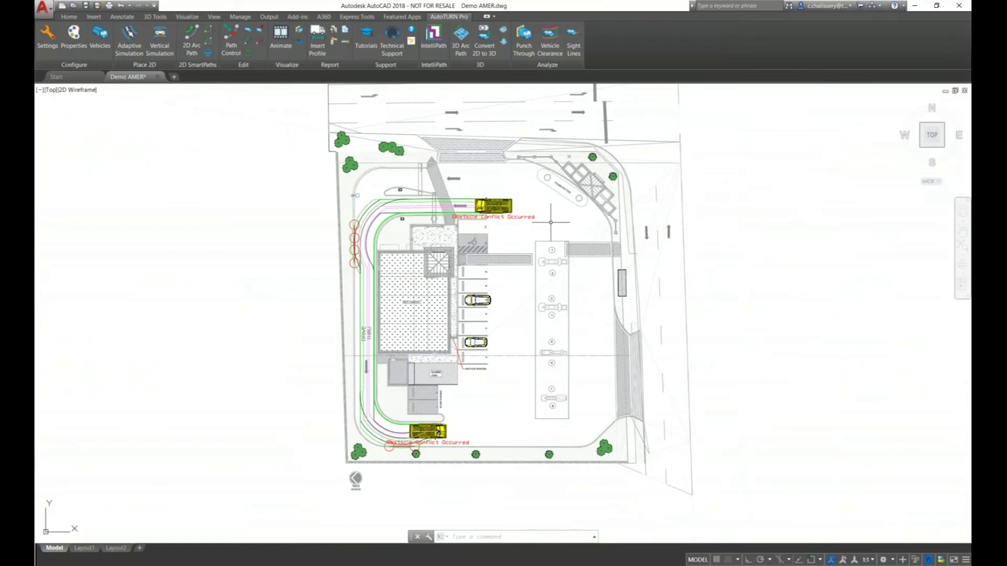
# Delete the DL-23 truck and passenger vehicle simulations from the drive-thru lane.
pyautogui.moveTo(538, 205); pyautogui.dragTo(501, 204, button='middle')
pyautogui.click(463, 204)
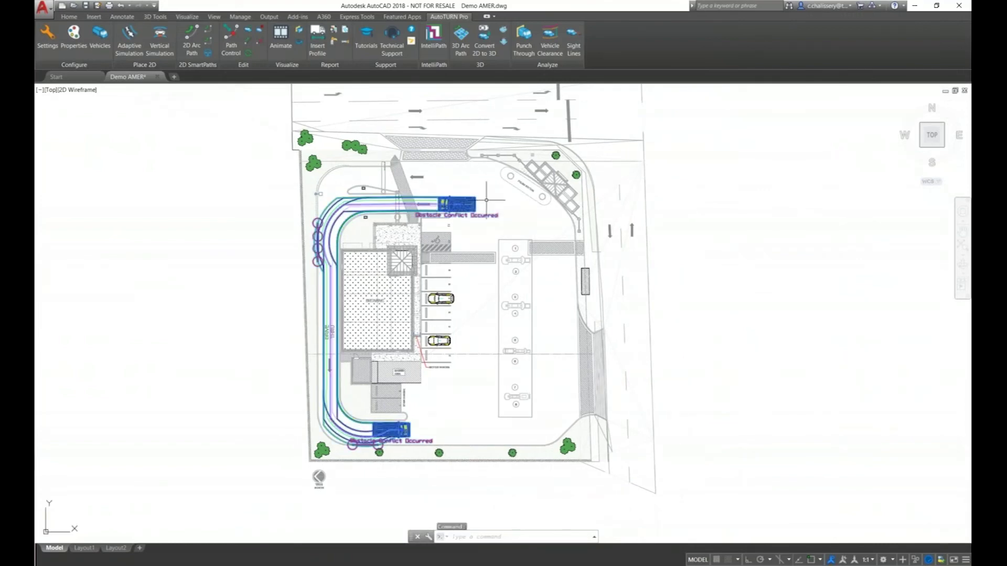
pyautogui.press('Delete')
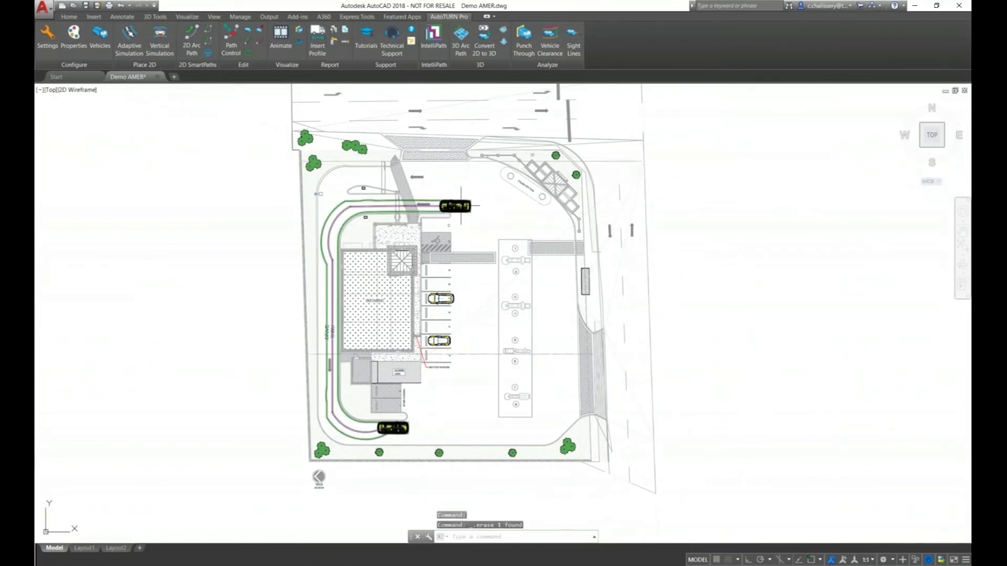
pyautogui.moveTo(481, 203); pyautogui.dragTo(470, 215, button='middle')
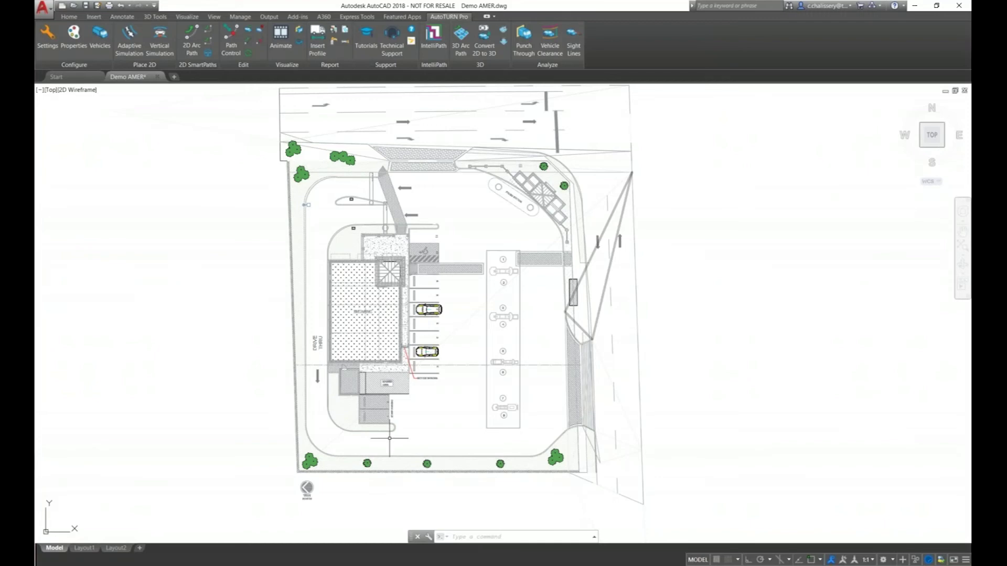
# Set the current vehicle to the SU-40 heavy truck from the AASHTO 2018 (US) library.
pyautogui.scroll(3, 370, 394)
pyautogui.scroll(-3, 430, 367)
pyautogui.moveTo(464, 375)
pyautogui.mouseDown(button='middle')
pyautogui.moveTo(420, 421)
pyautogui.moveTo(559, 418)
pyautogui.moveTo(544, 418)
pyautogui.mouseUp(button='middle')
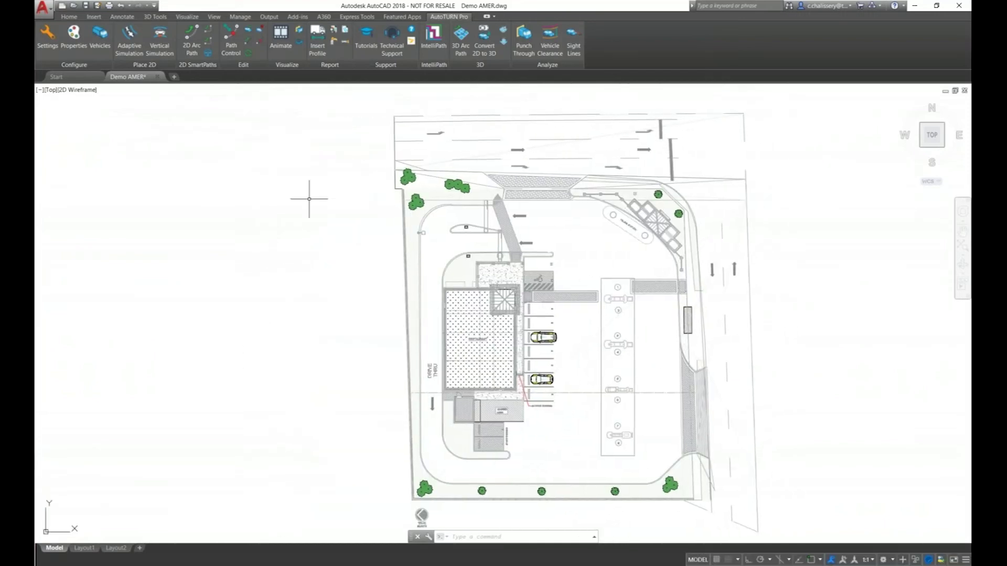
pyautogui.click(101, 37)
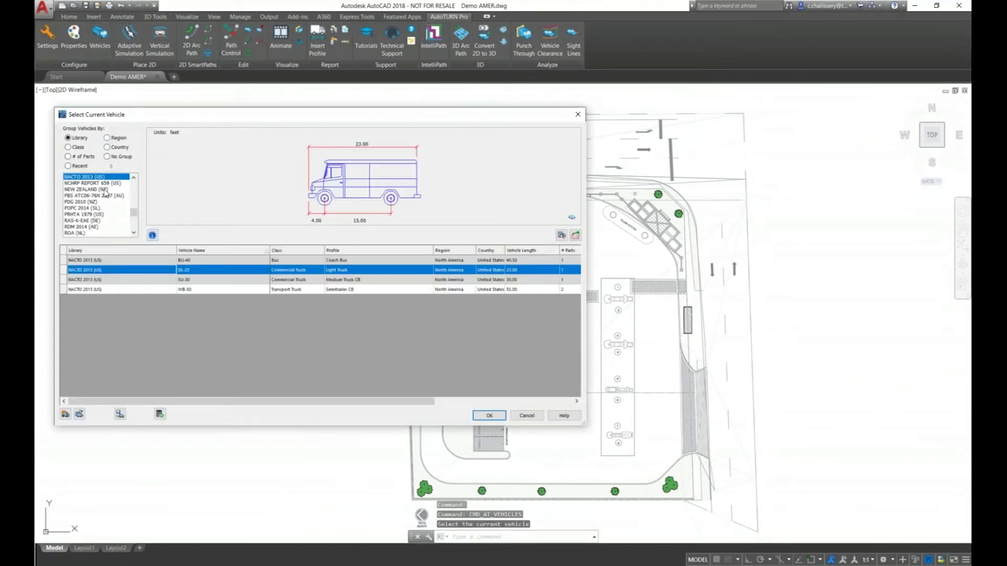
pyautogui.press('Home')
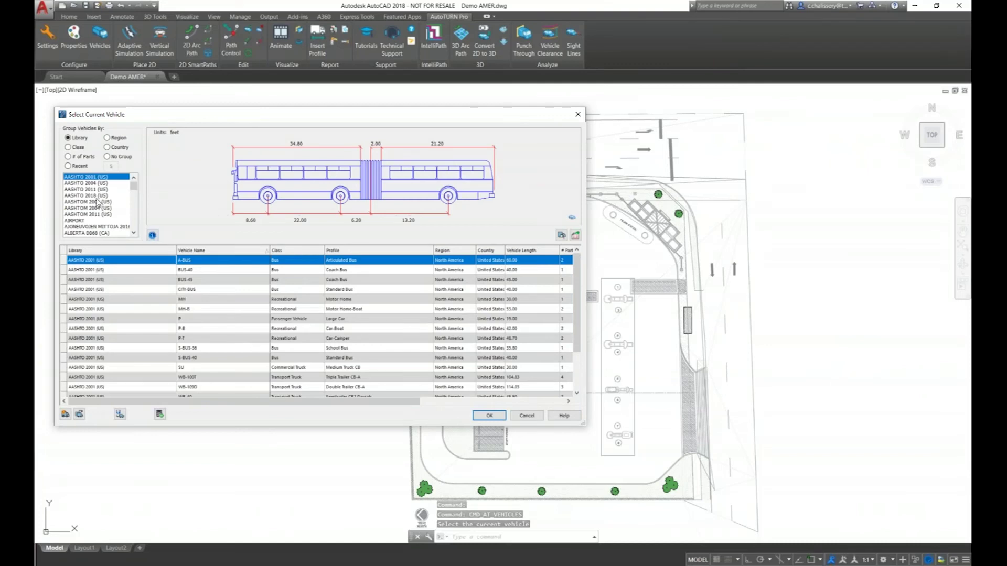
pyautogui.click(97, 195)
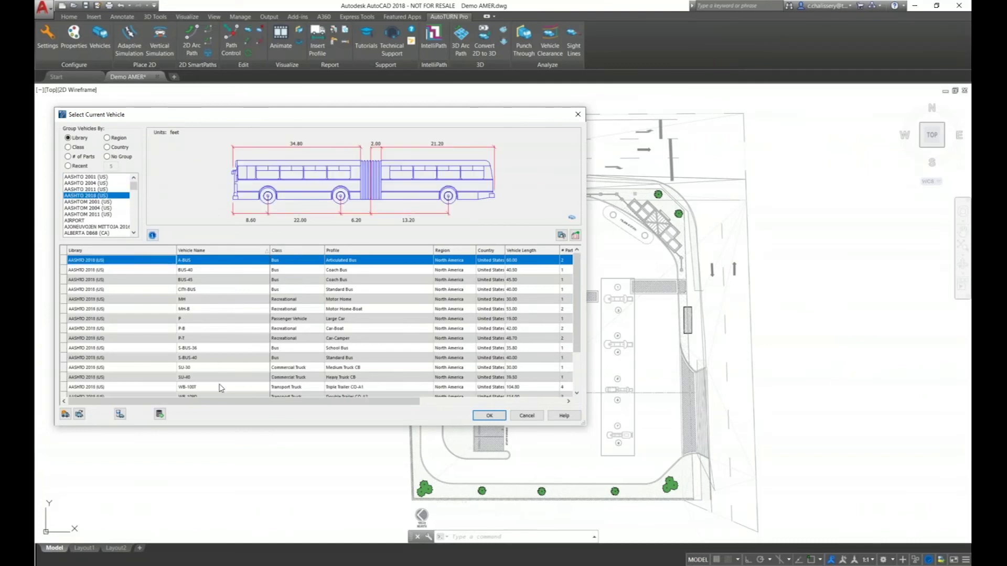
pyautogui.click(217, 378)
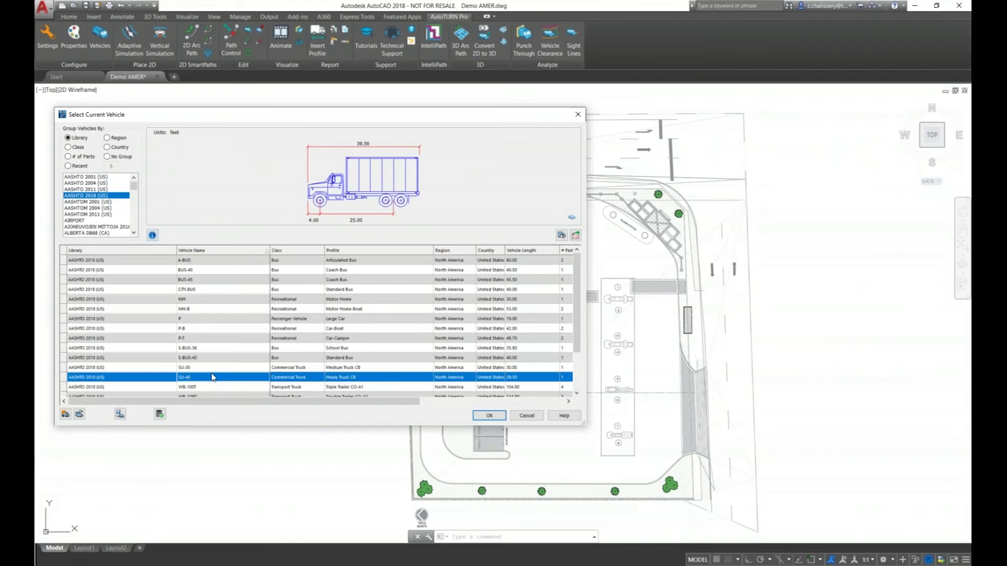
pyautogui.click(490, 416)
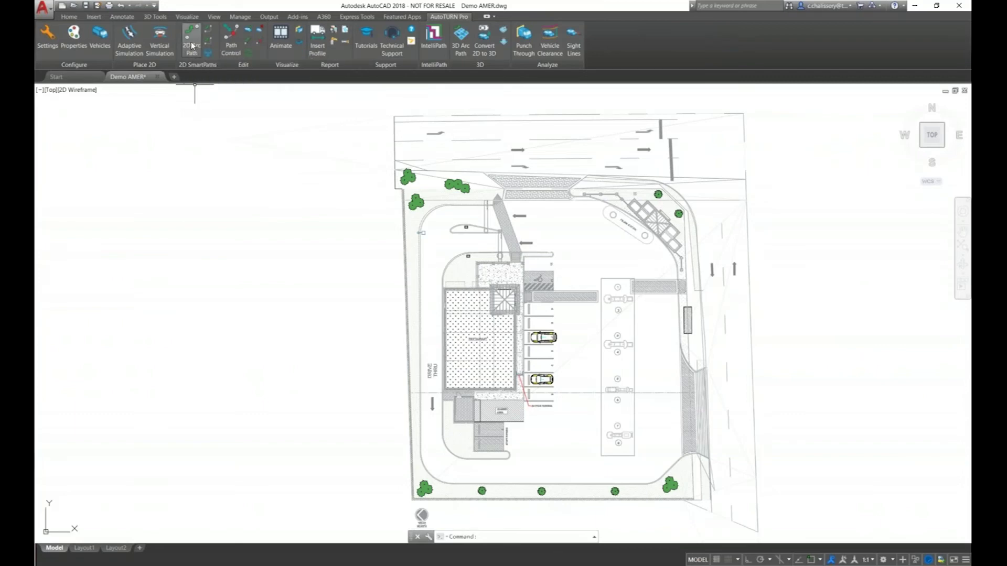
# Start a 2D arc path with the SU-40 aligned to the north road's lane line, heading east from the road's west end.
pyautogui.click(190, 38)
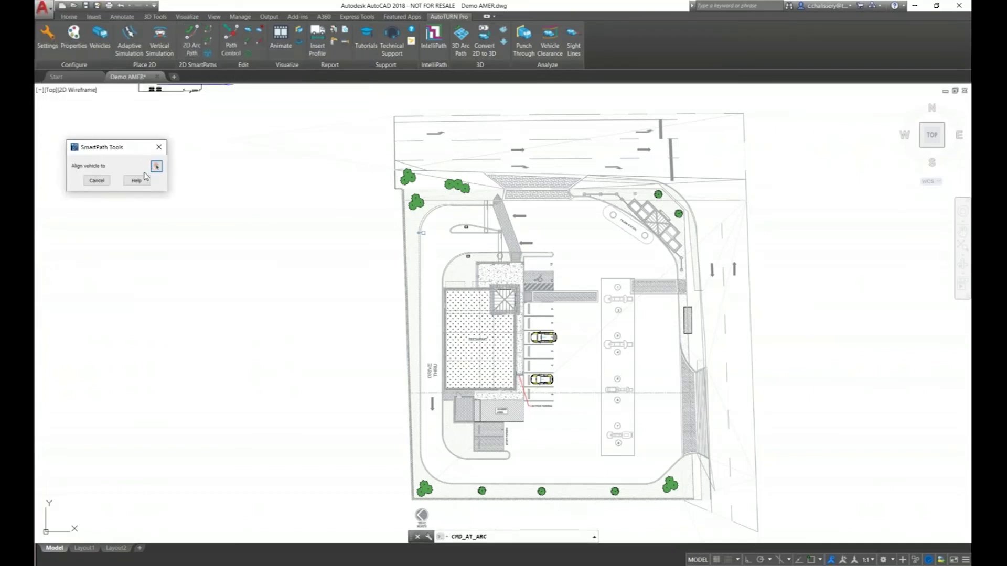
pyautogui.click(156, 167)
pyautogui.click(157, 166)
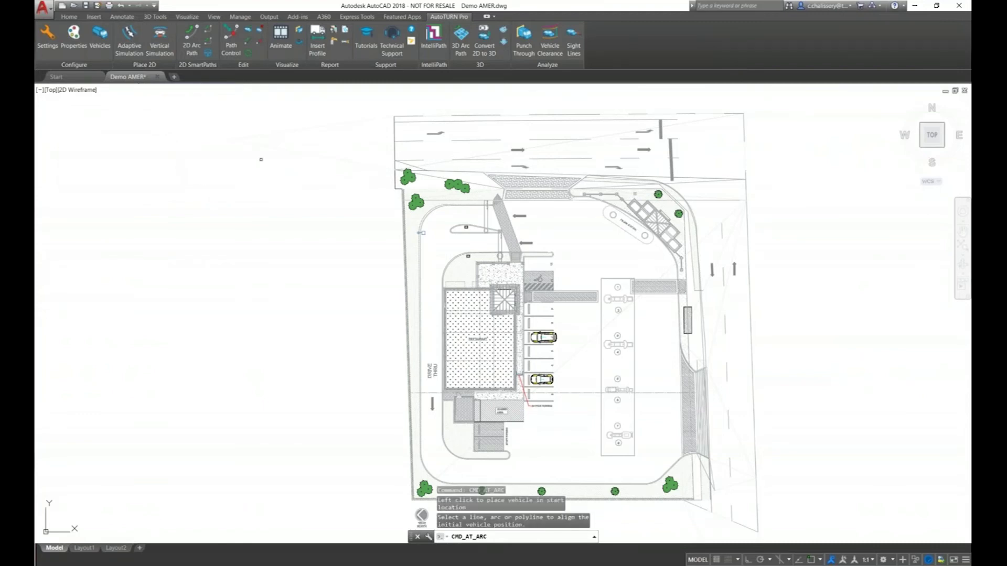
pyautogui.click(419, 141)
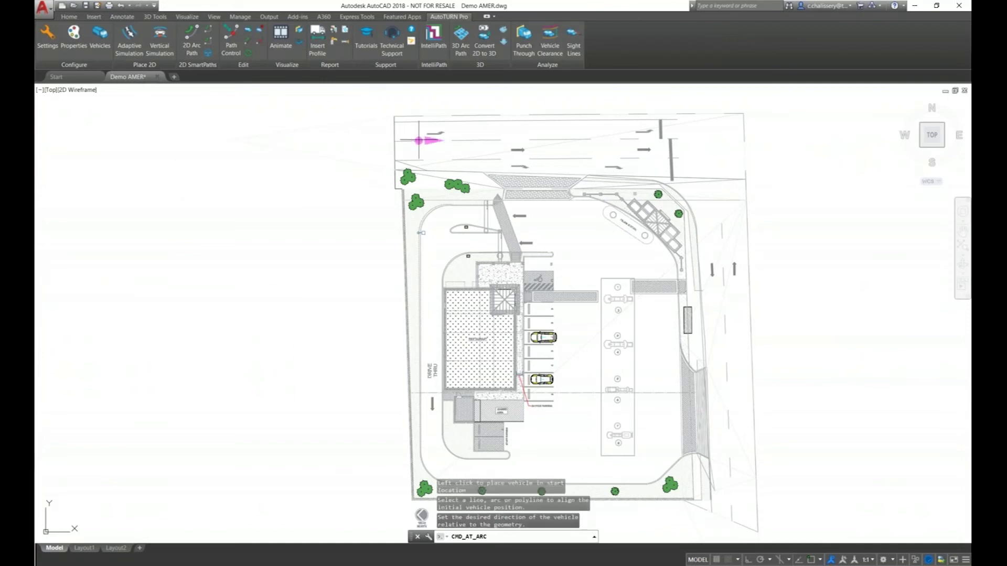
pyautogui.click(470, 152)
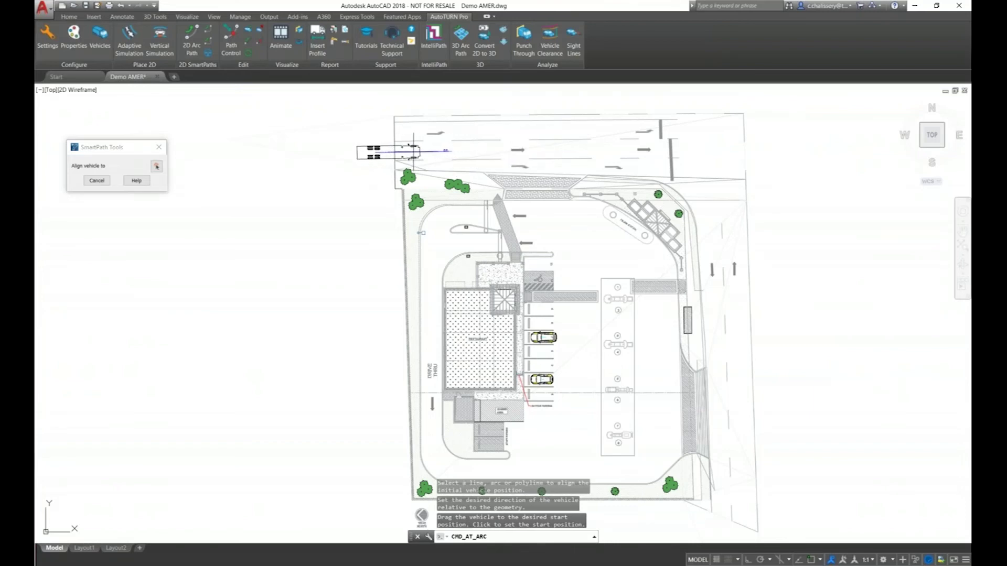
pyautogui.click(414, 151)
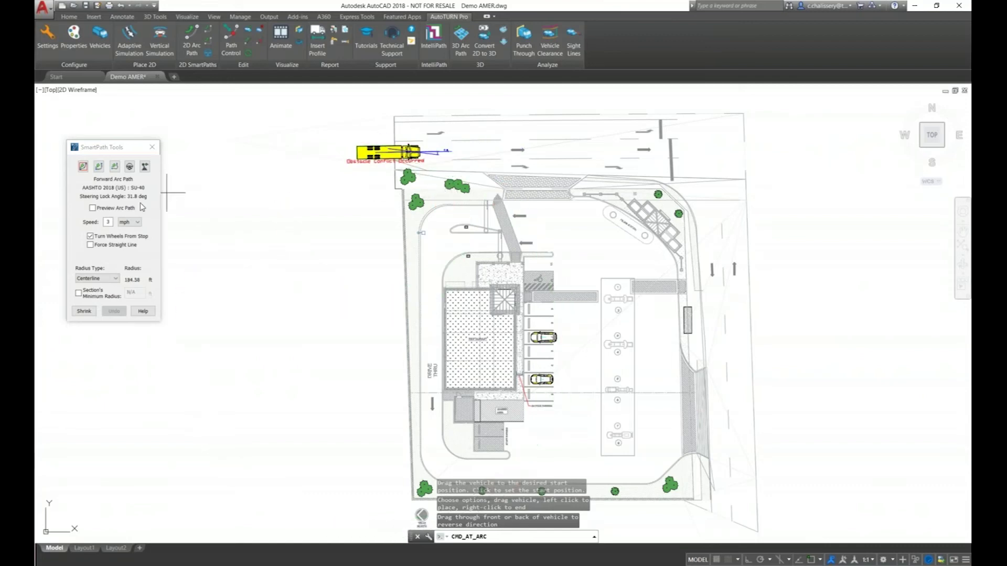
# Drive the SU-40 off the road through the north entrance at 15 mph with Turn Wheels From Stop off.
pyautogui.click(101, 239)
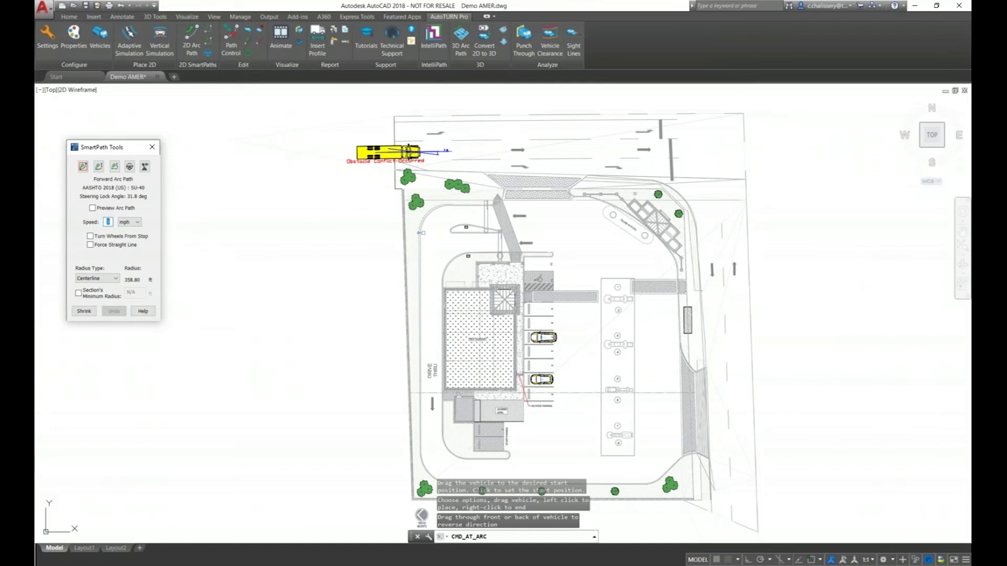
pyautogui.write('15')
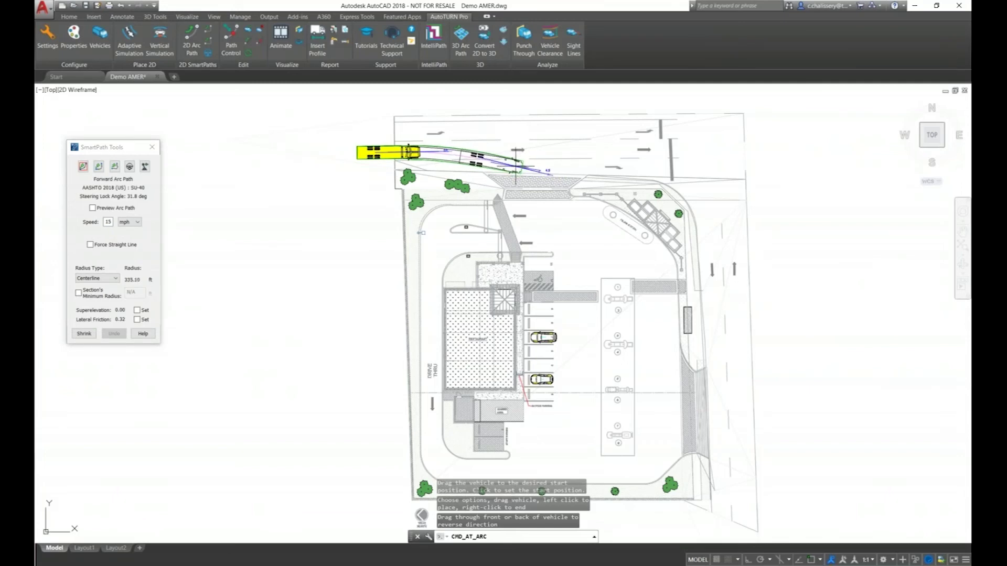
pyautogui.click(410, 152)
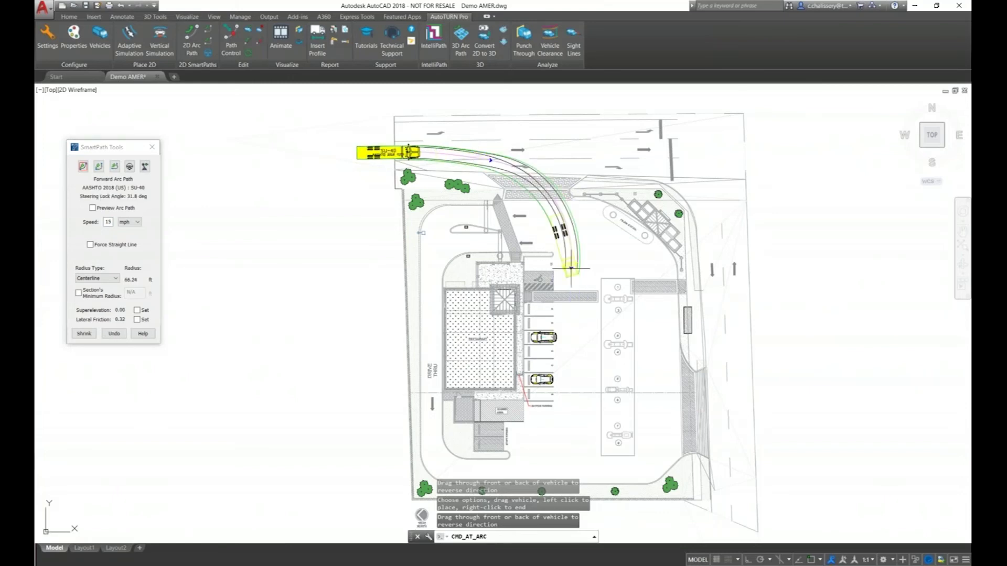
# Set the speed to 5 mph and extend the truck's path south between the parking stalls and the fuel pumps.
pyautogui.click(110, 222)
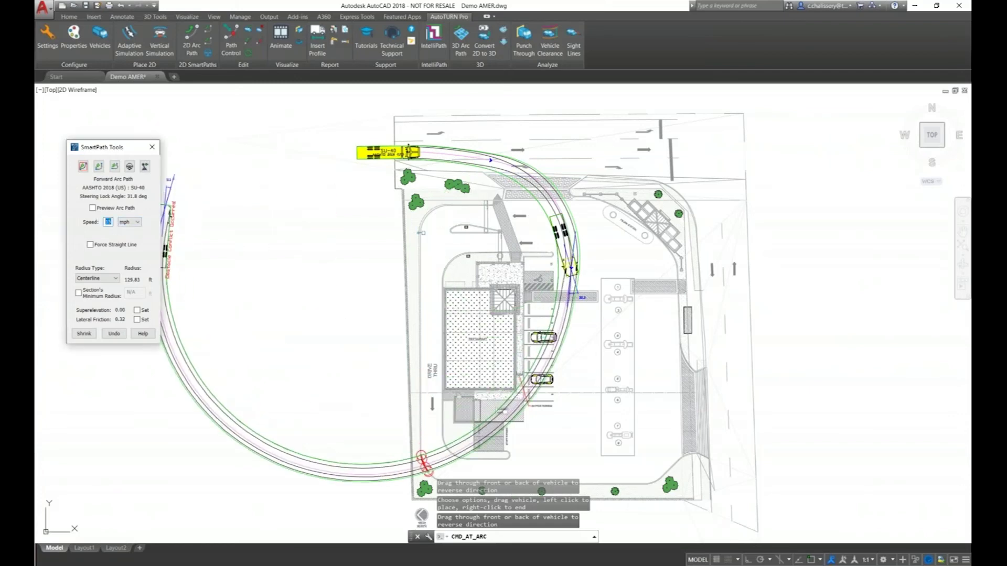
pyautogui.write('5')
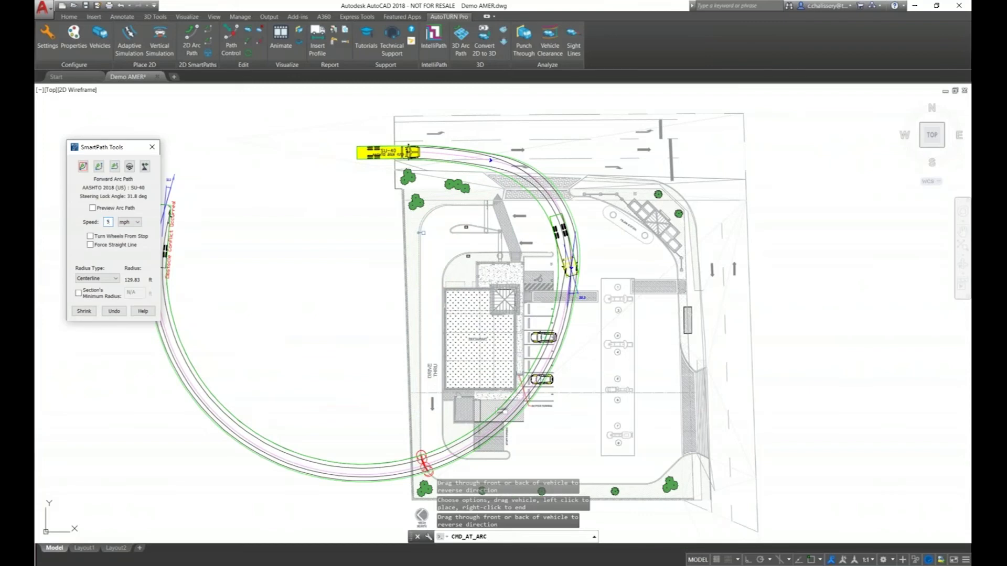
pyautogui.press('BackSpace')
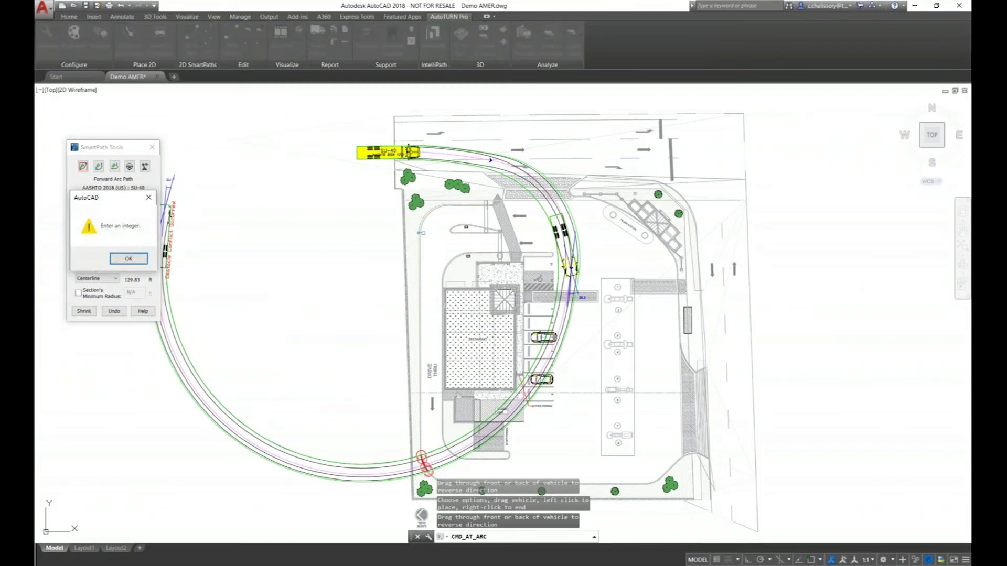
pyautogui.press('Return')
pyautogui.press('BackSpace')
pyautogui.press('Return')
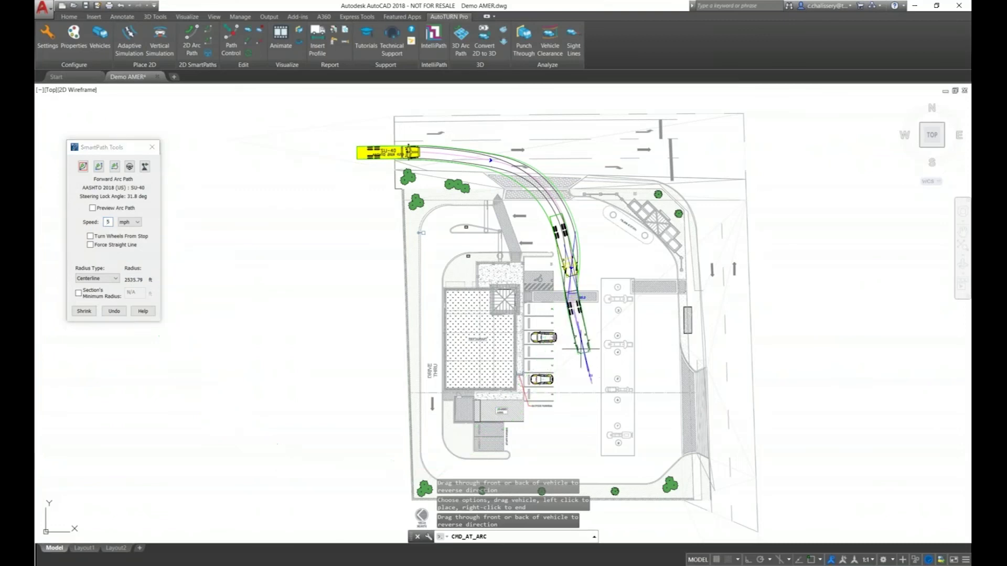
pyautogui.click(563, 418)
pyautogui.moveTo(563, 419); pyautogui.dragTo(456, 332, button='middle')
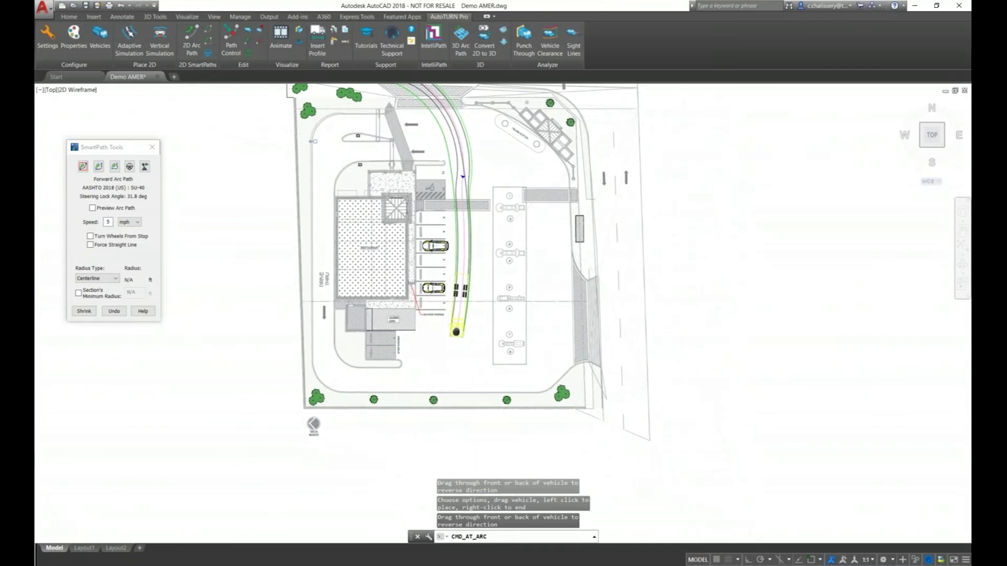
# With Turn Wheels From Stop on, swing the SU-40 toward the southeast corner, reverse it into the loading area, and end the path.
pyautogui.click(126, 237)
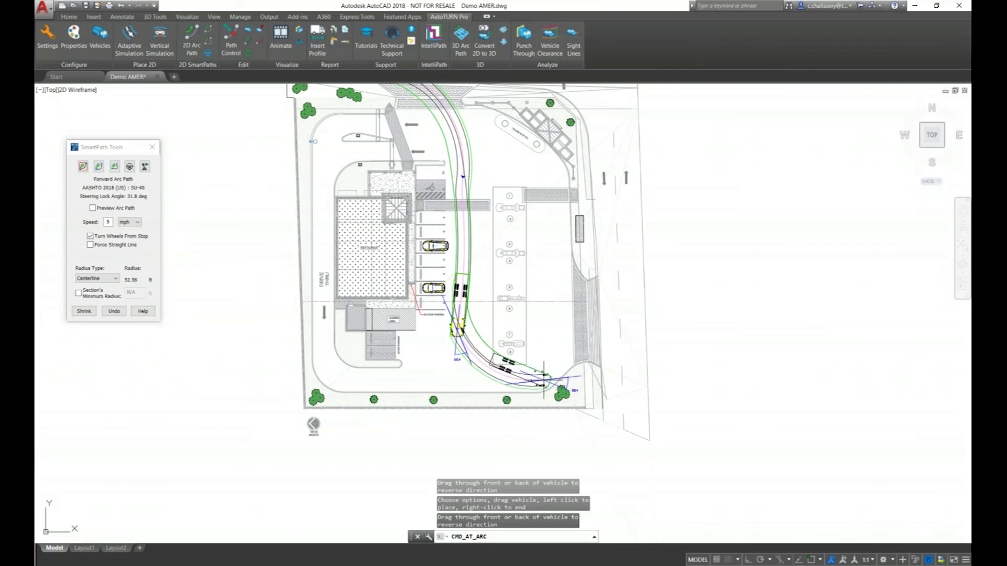
pyautogui.scroll(2, 498, 368)
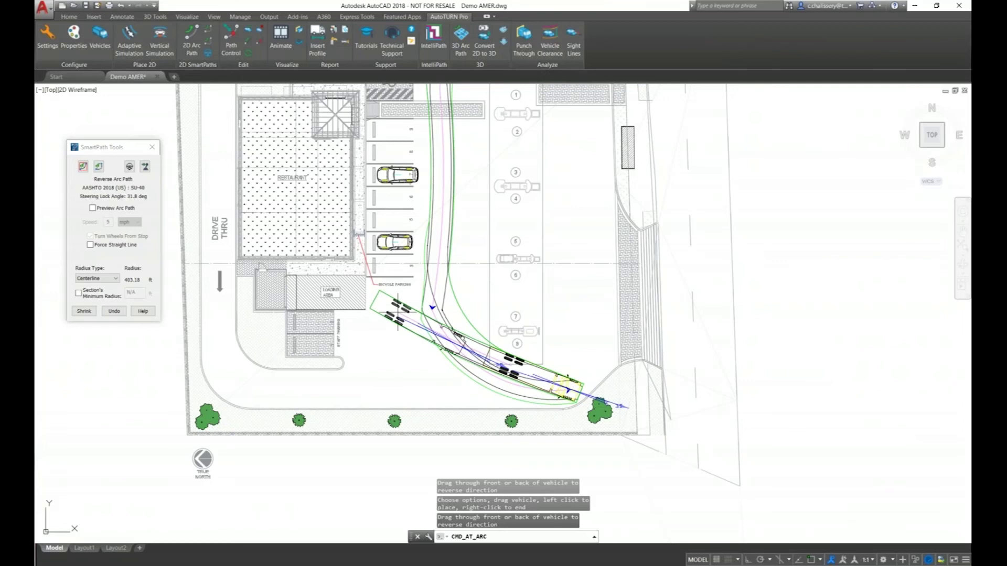
pyautogui.click(397, 313)
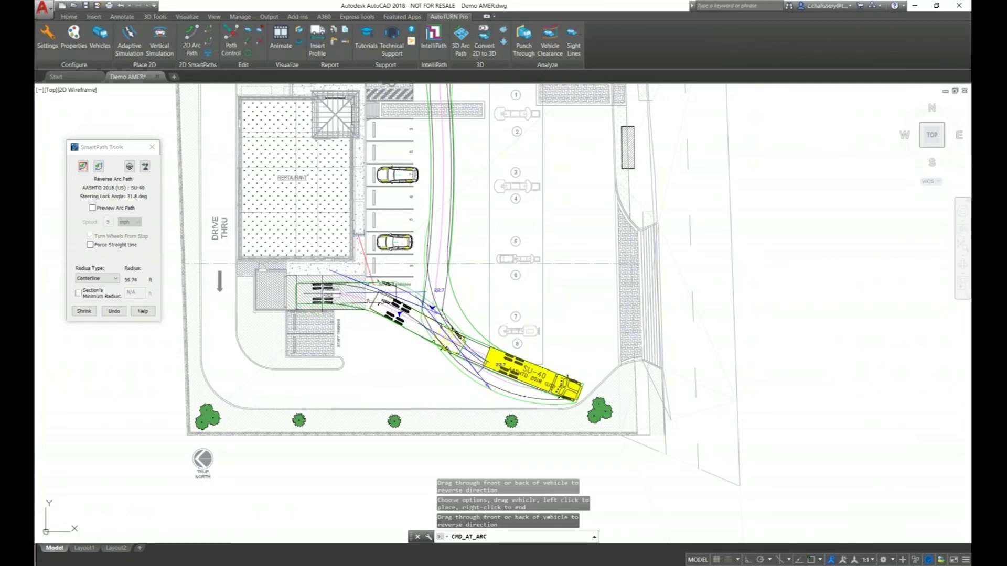
pyautogui.rightClick(386, 293)
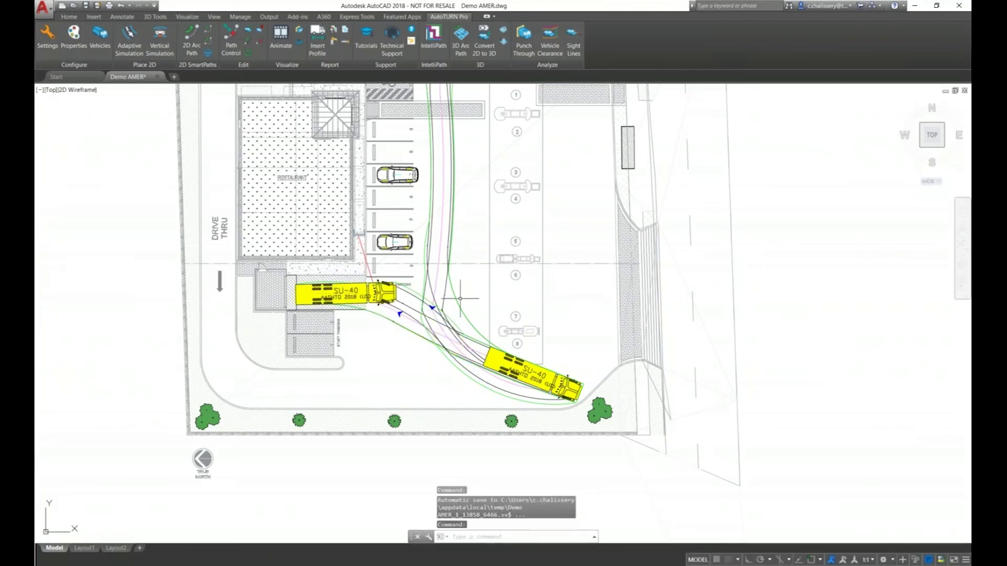
# Move the finished SU-40 path horizontally to the empty space east of the site plan.
pyautogui.scroll(-1, 687, 231)
pyautogui.moveTo(687, 231)
pyautogui.mouseDown(button='middle')
pyautogui.moveTo(556, 312)
pyautogui.moveTo(556, 330)
pyautogui.mouseUp(button='middle')
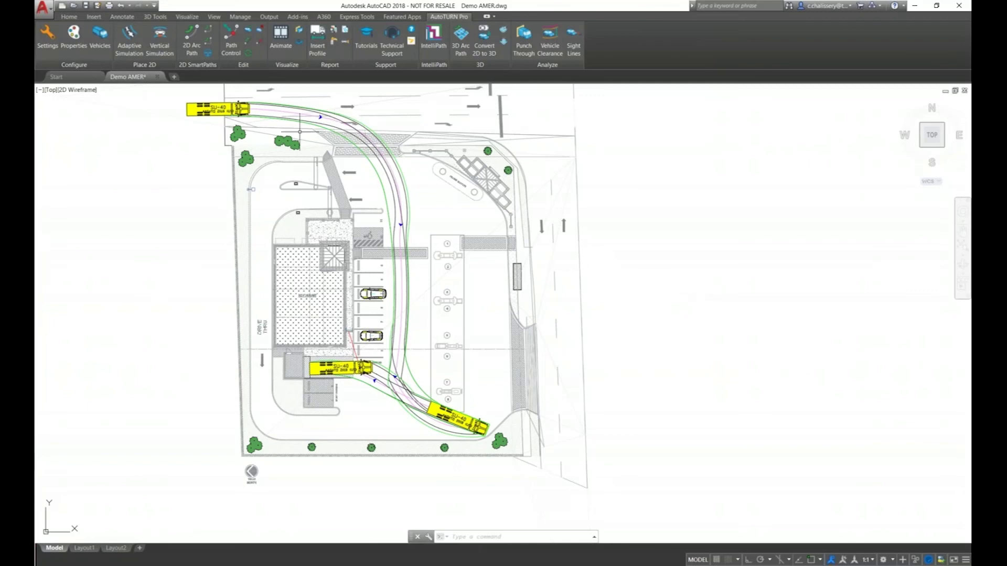
pyautogui.click(318, 115)
pyautogui.click(401, 219)
pyautogui.write('e')
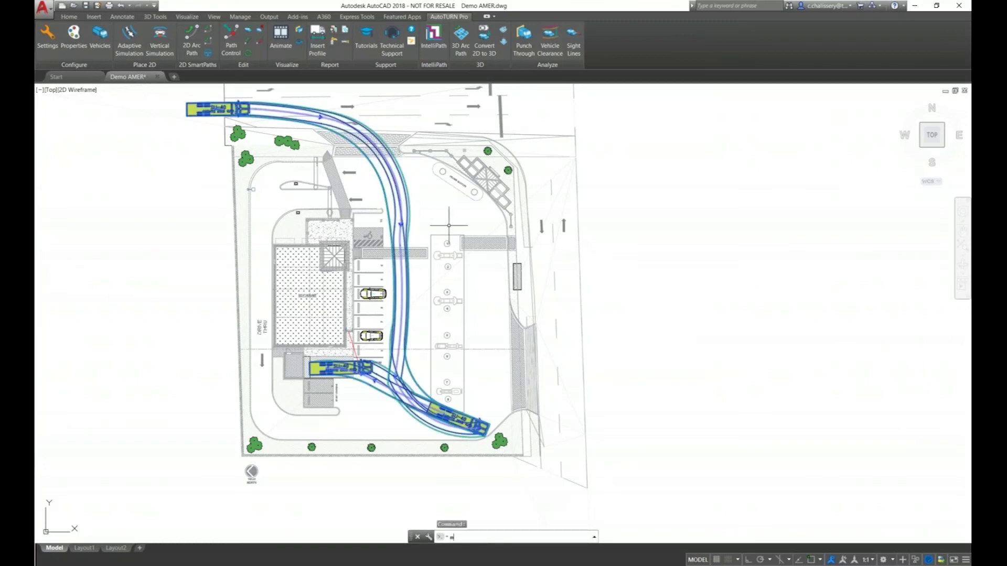
pyautogui.press('Return')
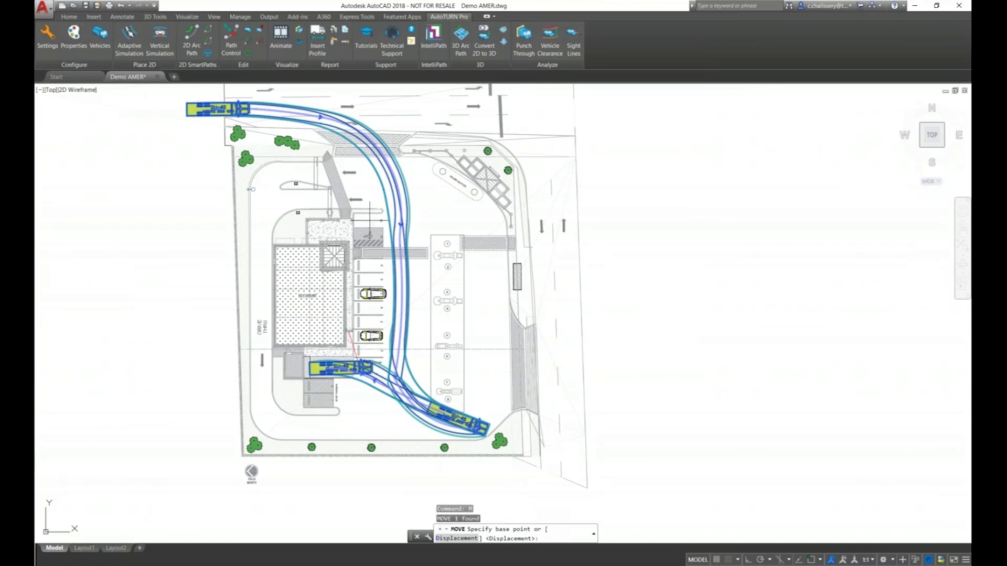
pyautogui.click(398, 220)
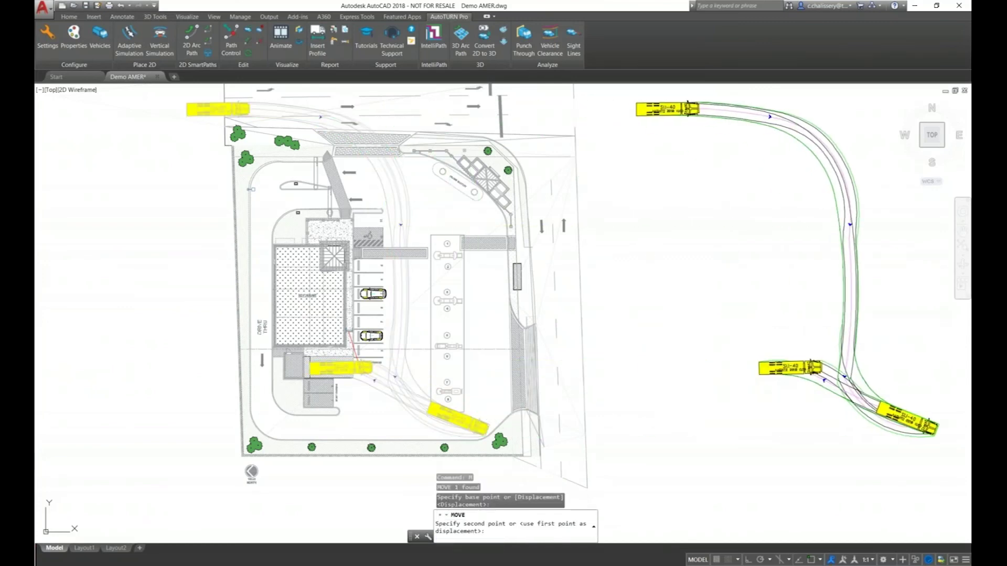
pyautogui.click(850, 220)
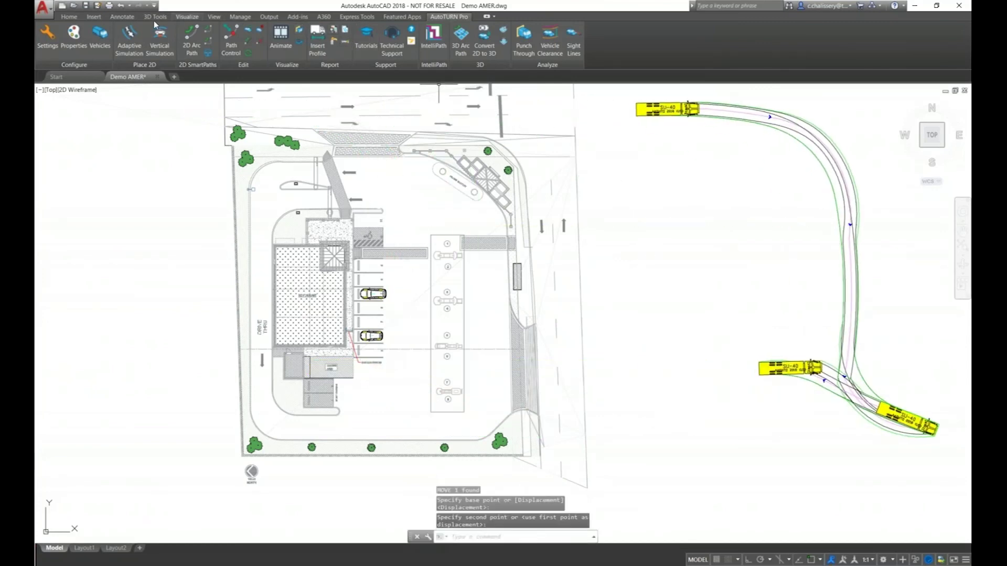
# Display the Demo envelope layer as the current layer, choosing to keep the current layer on.
pyautogui.click(69, 16)
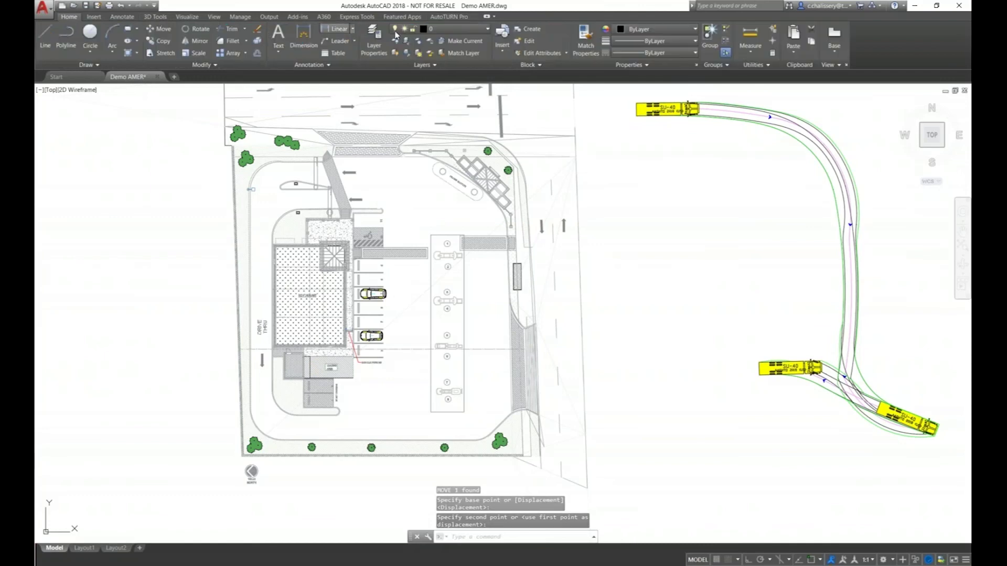
pyautogui.click(444, 29)
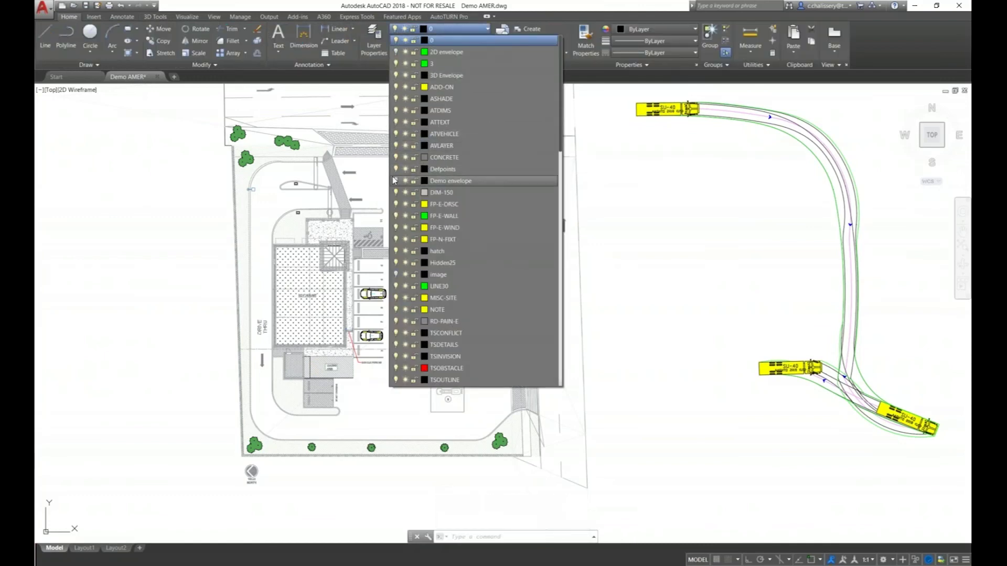
pyautogui.click(396, 181)
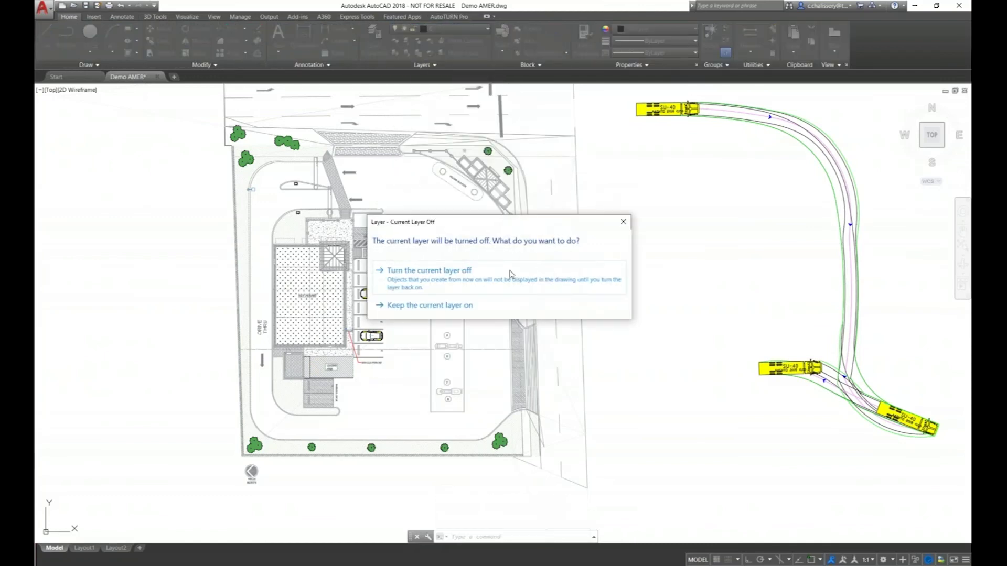
pyautogui.click(456, 306)
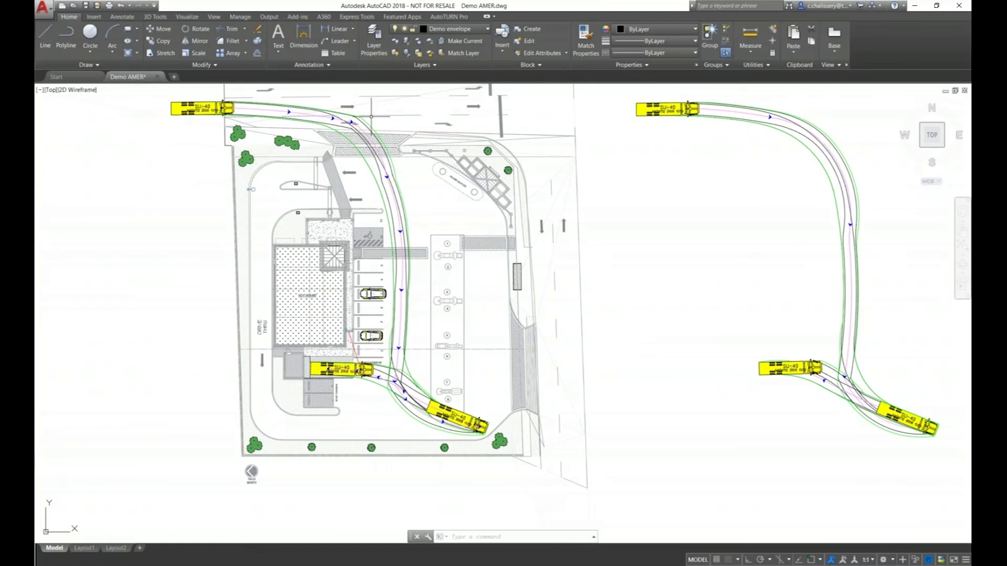
# Inspect the prepared SU-40 path on the site plan around the loading area, then delete it.
pyautogui.scroll(2, 378, 133)
pyautogui.scroll(-2, 375, 119)
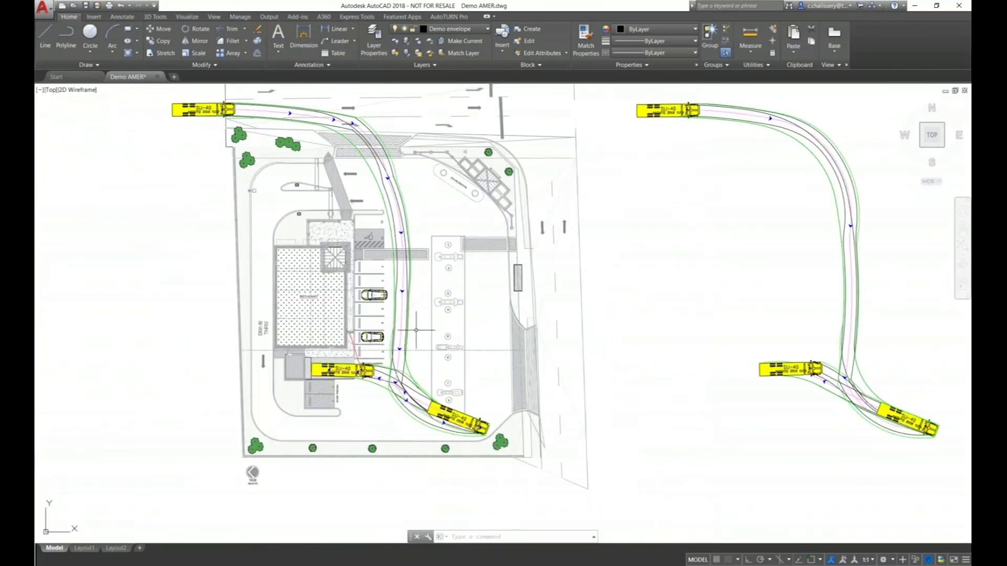
pyautogui.scroll(2, 392, 395)
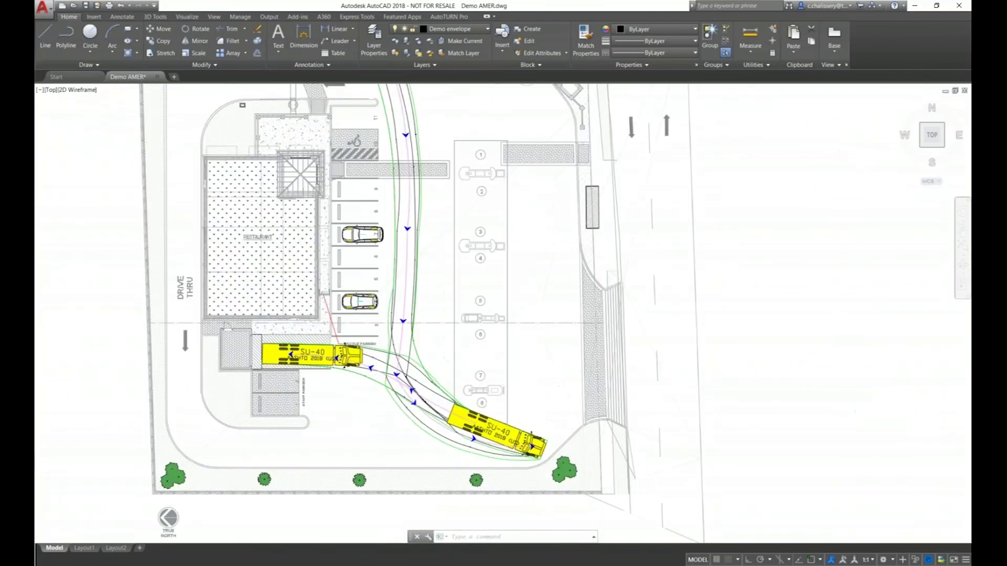
pyautogui.scroll(2, 392, 394)
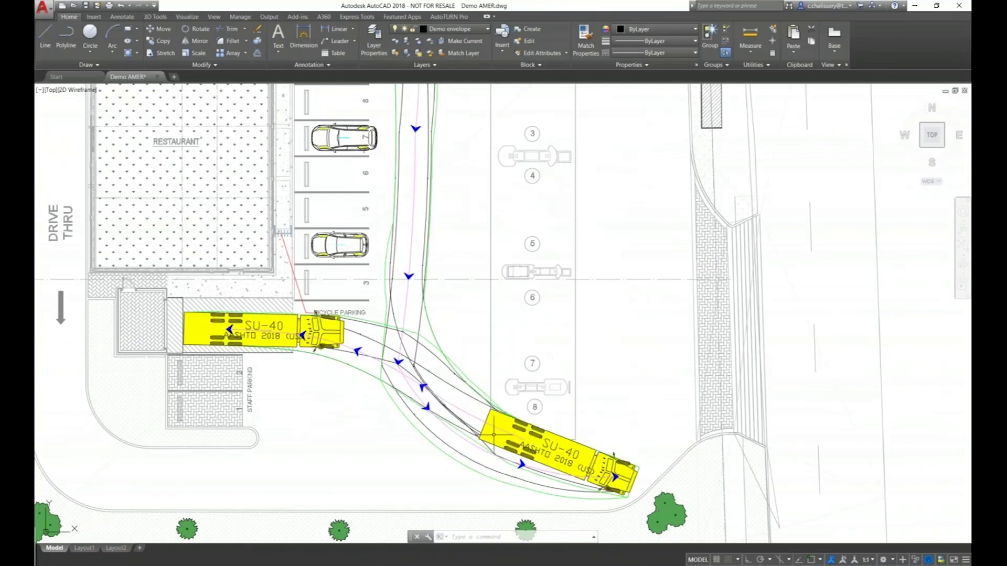
pyautogui.scroll(-4, 519, 404)
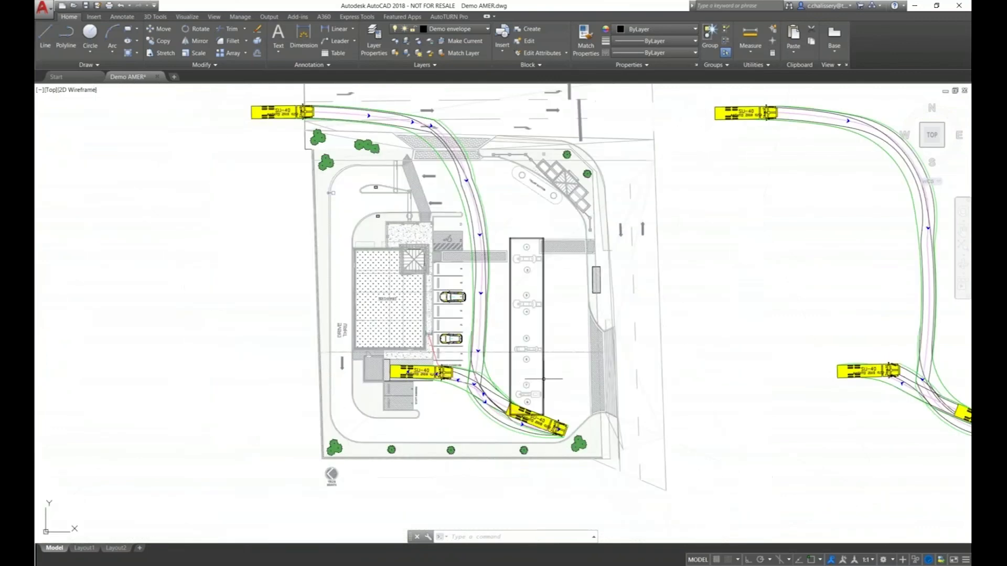
pyautogui.moveTo(592, 351); pyautogui.dragTo(553, 375, button='middle')
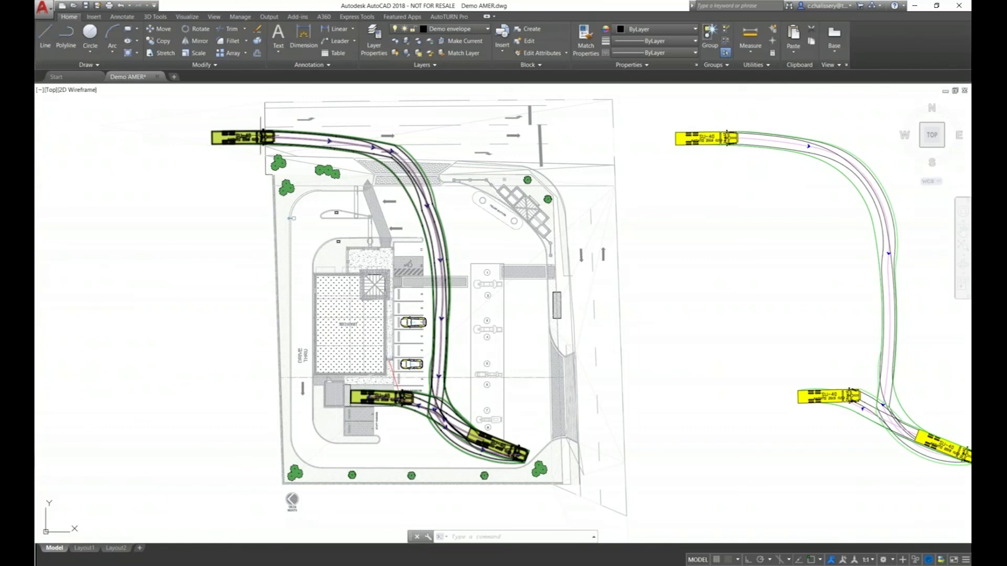
pyautogui.click(262, 135)
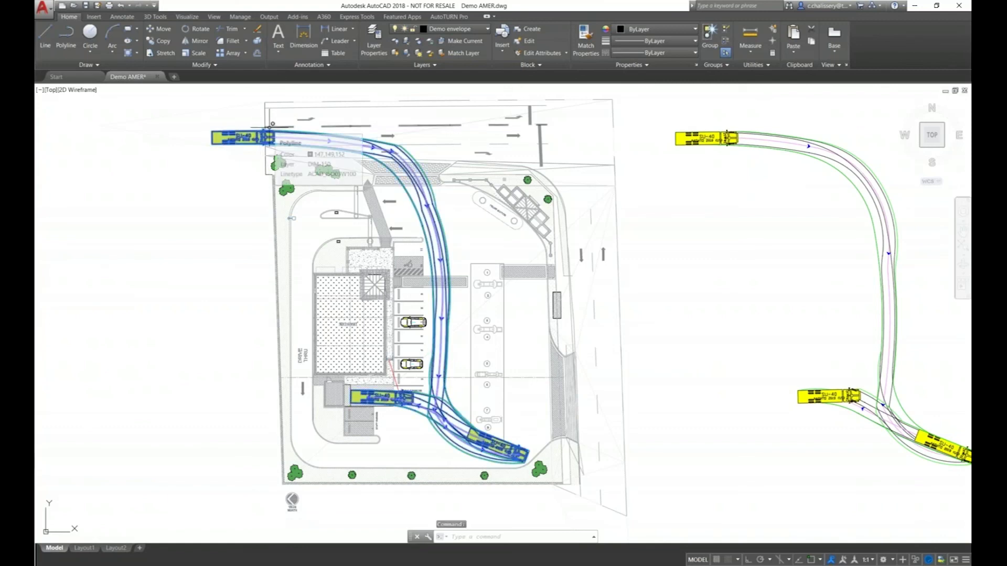
pyautogui.press('Delete')
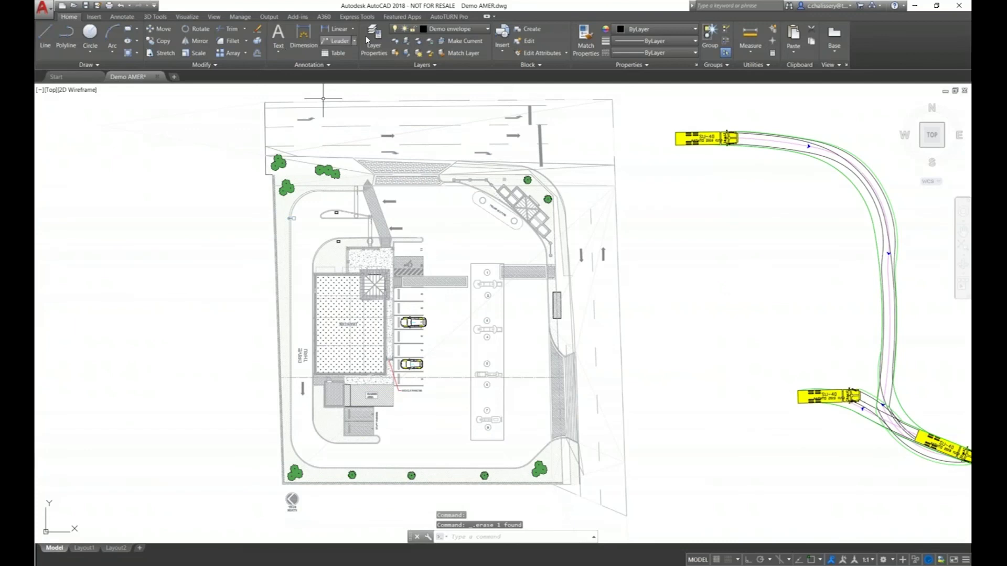
# Turn on the 2D envelope layer.
pyautogui.click(453, 32)
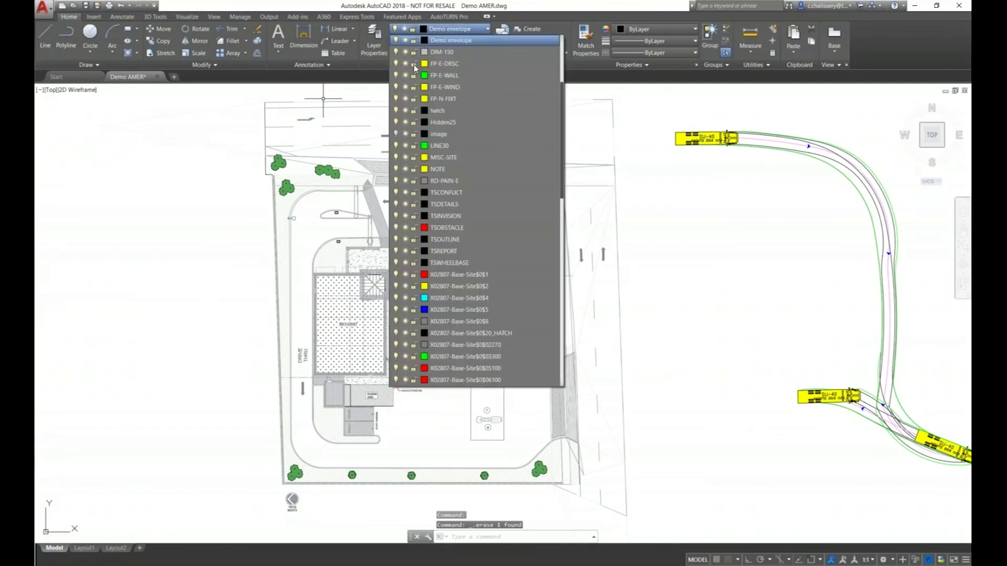
pyautogui.click(396, 135)
pyautogui.scroll(4, 420, 78)
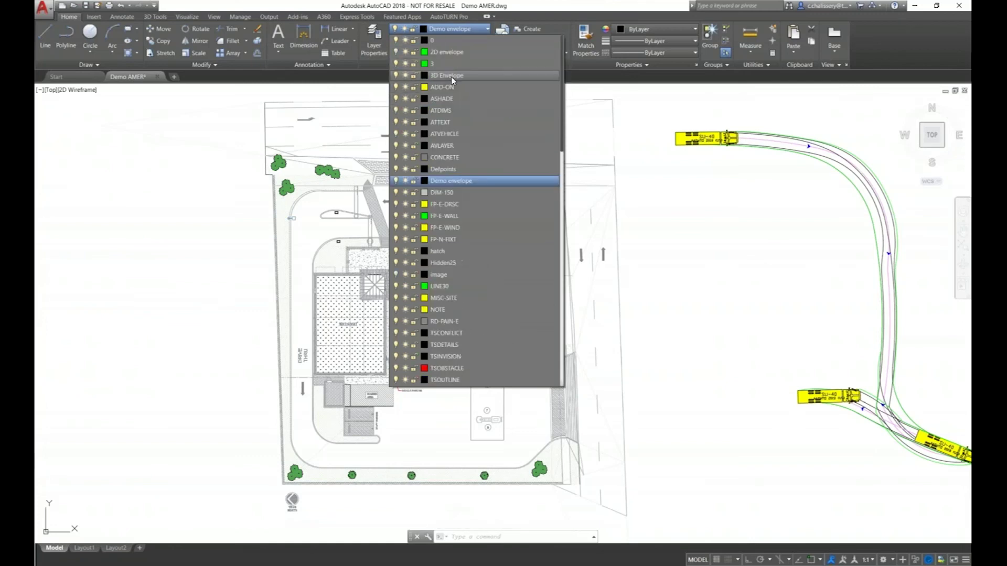
pyautogui.click(397, 53)
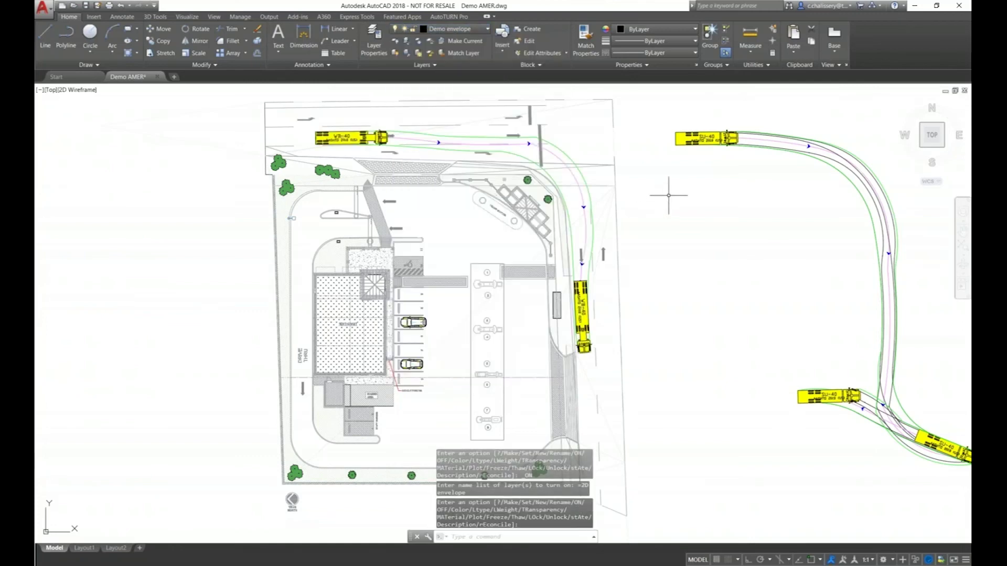
# Delete the SU-40 path that was moved to the east of the site plan.
pyautogui.scroll(3, 667, 189)
pyautogui.moveTo(666, 184)
pyautogui.mouseDown(button='middle')
pyautogui.moveTo(661, 193)
pyautogui.moveTo(722, 230)
pyautogui.mouseUp(button='middle')
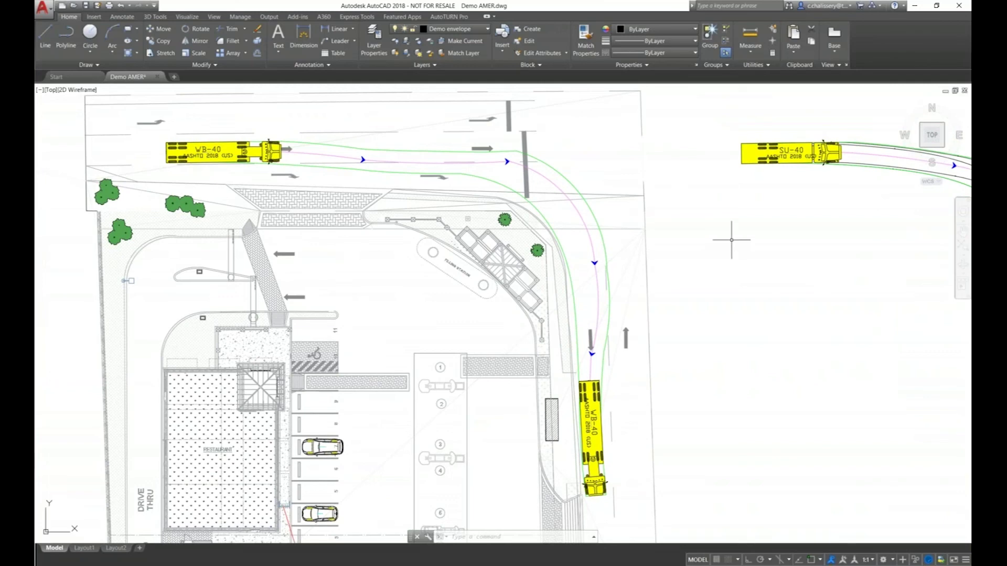
pyautogui.click(803, 123)
pyautogui.click(769, 198)
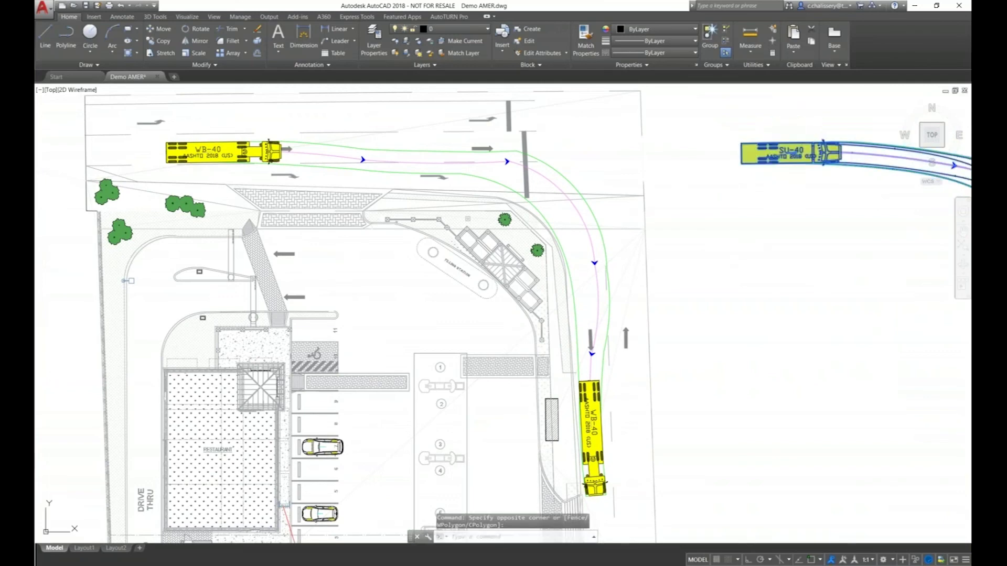
pyautogui.press('Delete')
pyautogui.scroll(-3, 789, 215)
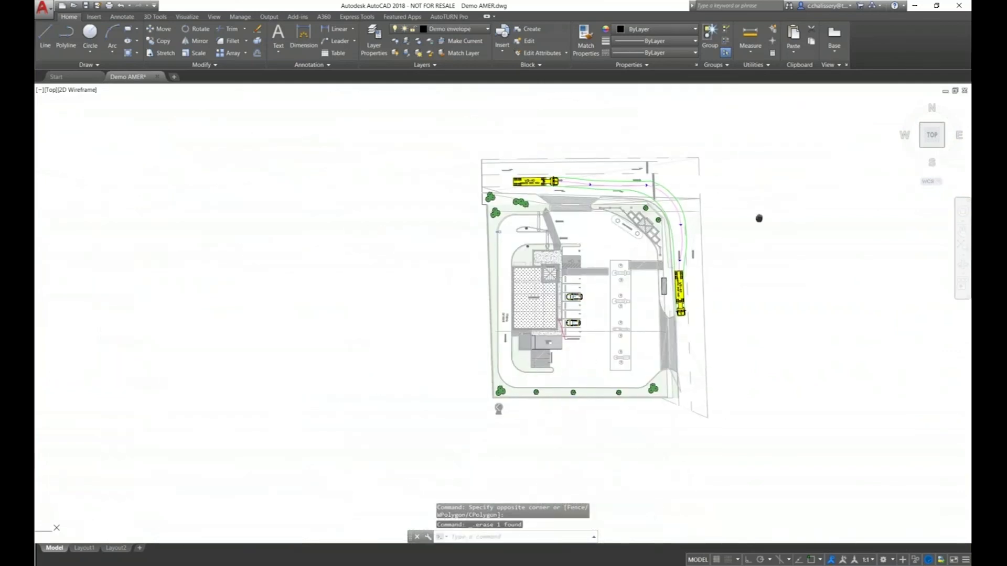
# Create a Speed Profile Report for the WB-40 simulation path that turns around the site's northeast corner.
pyautogui.scroll(3, 659, 196)
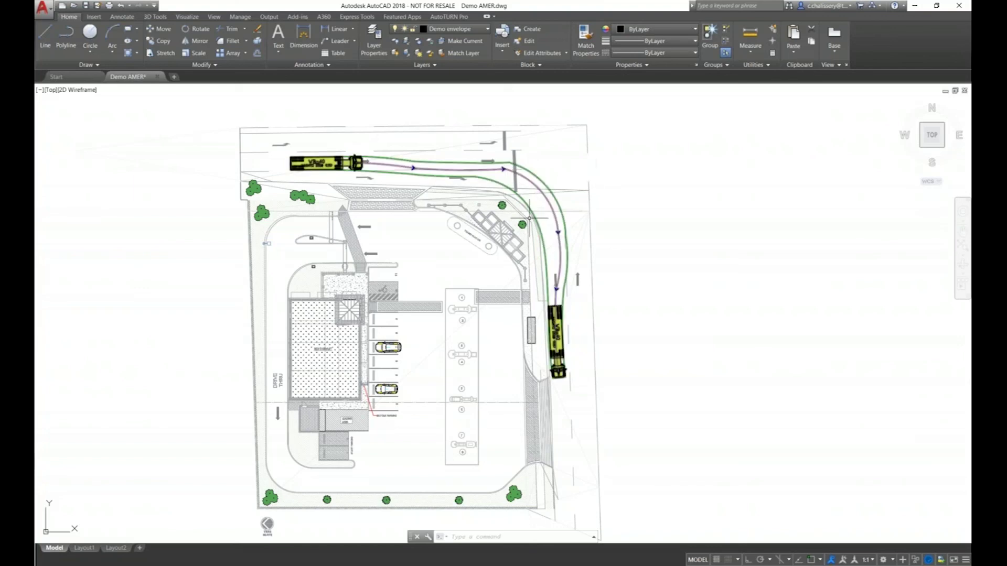
pyautogui.scroll(2, 564, 251)
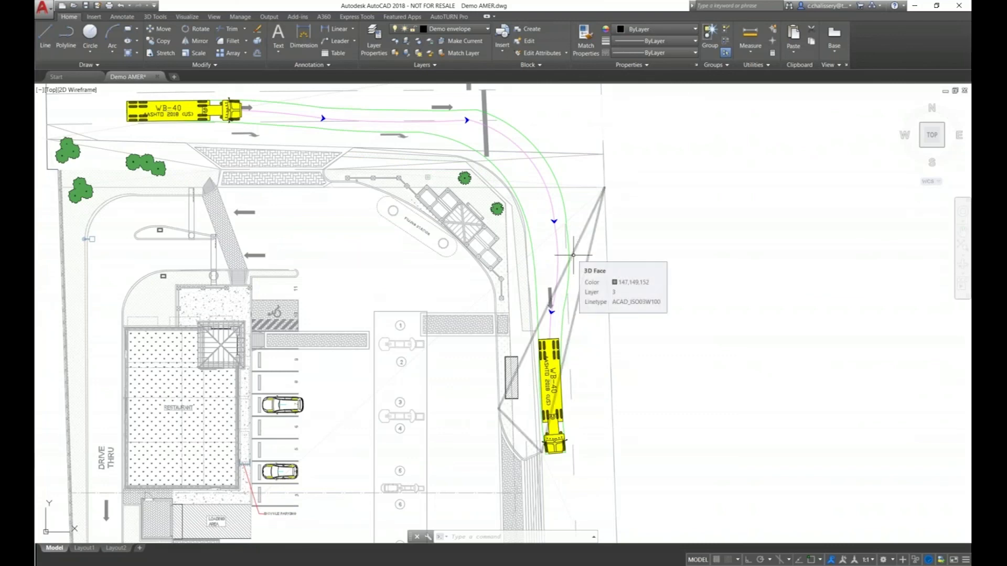
pyautogui.scroll(-2, 656, 234)
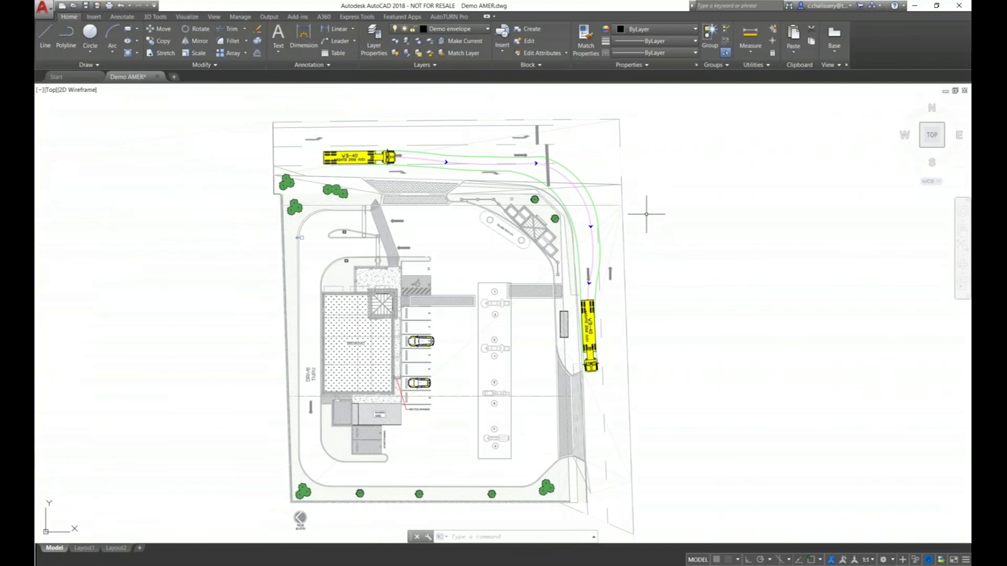
pyautogui.click(447, 18)
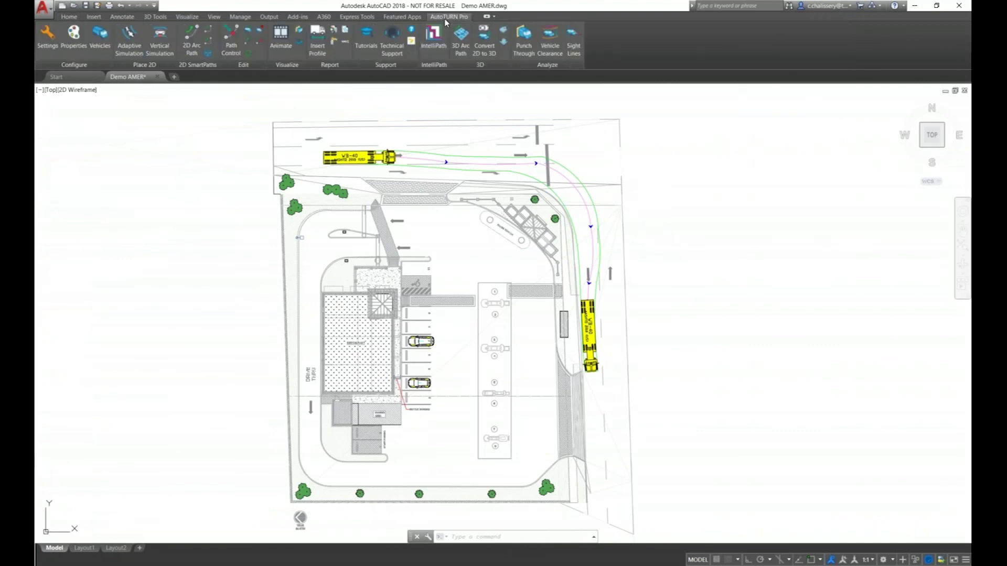
pyautogui.click(334, 32)
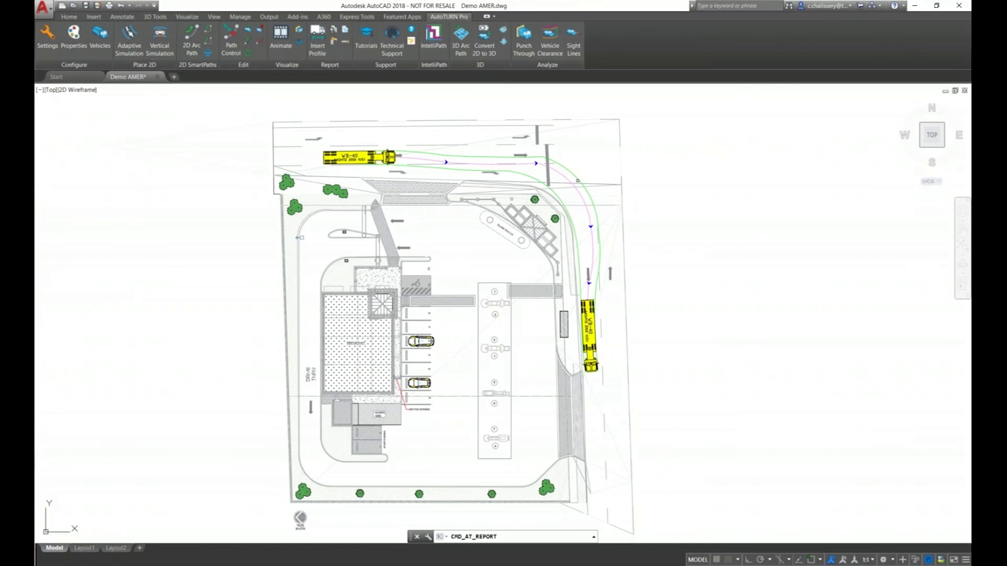
pyautogui.click(341, 150)
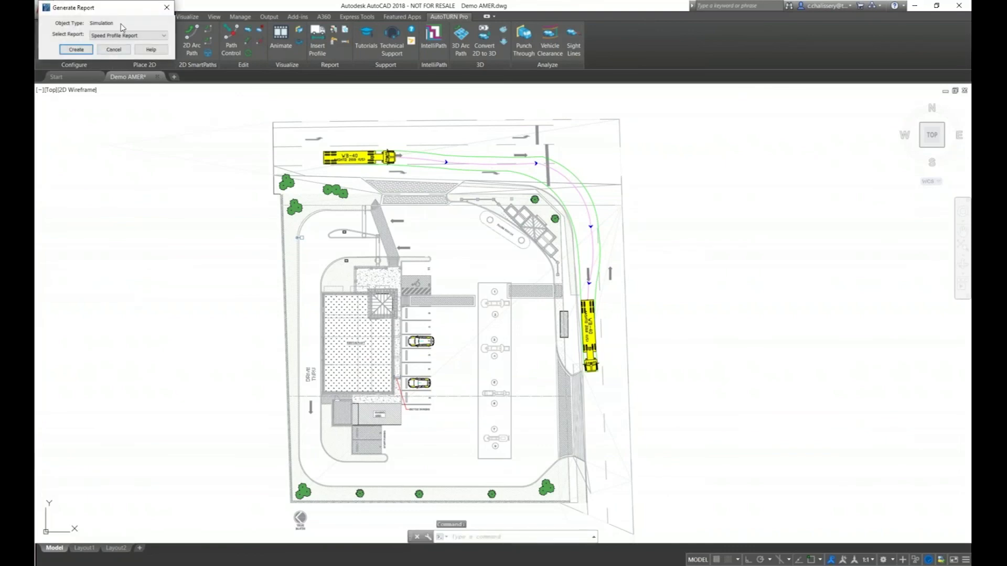
pyautogui.moveTo(121, 15); pyautogui.dragTo(143, 94)
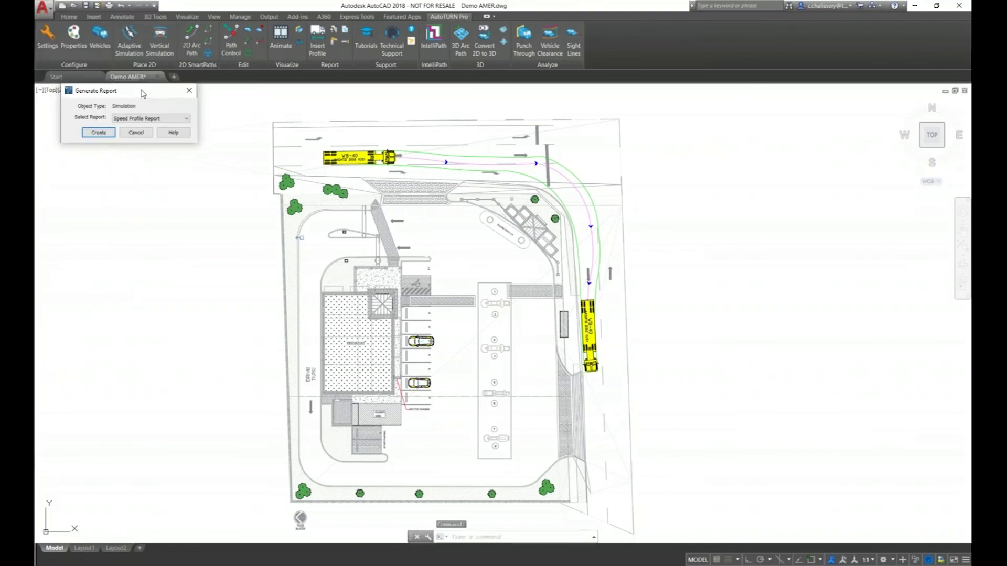
pyautogui.click(154, 120)
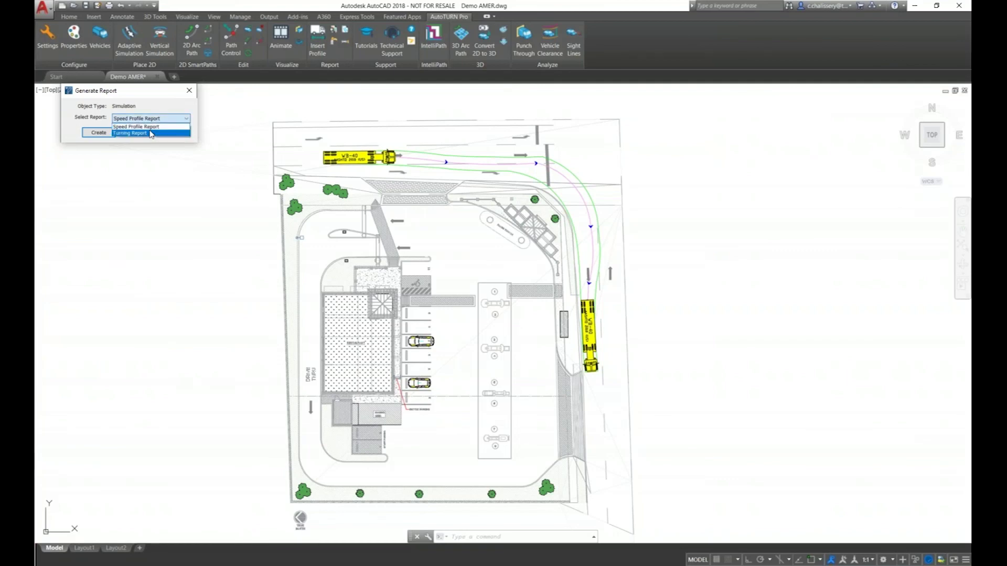
pyautogui.click(150, 129)
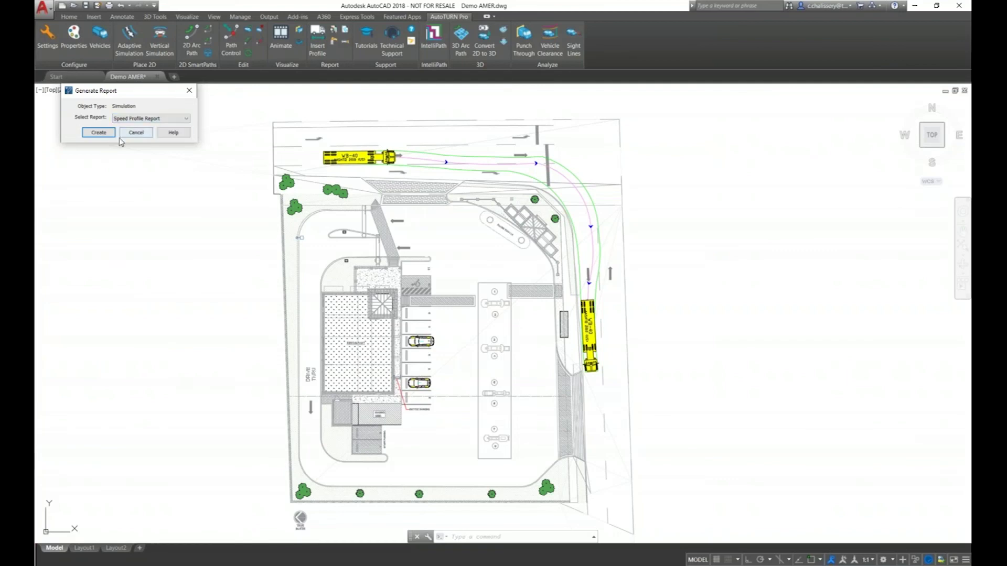
pyautogui.click(105, 134)
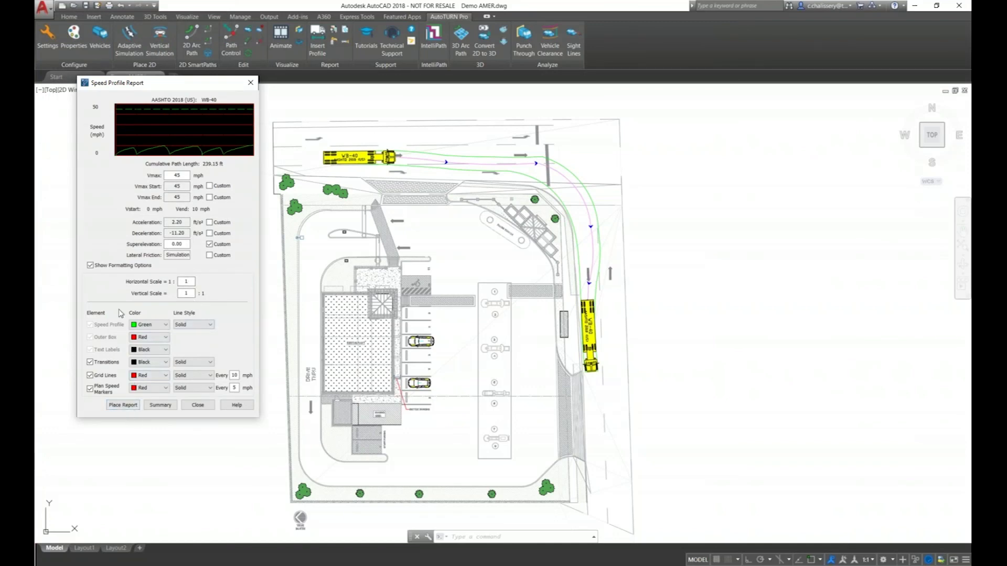
# Place the WB-40 speed profile report in the empty area east of the site plan, keeping the default formatting.
pyautogui.click(122, 405)
pyautogui.moveTo(623, 348); pyautogui.dragTo(489, 347, button='middle')
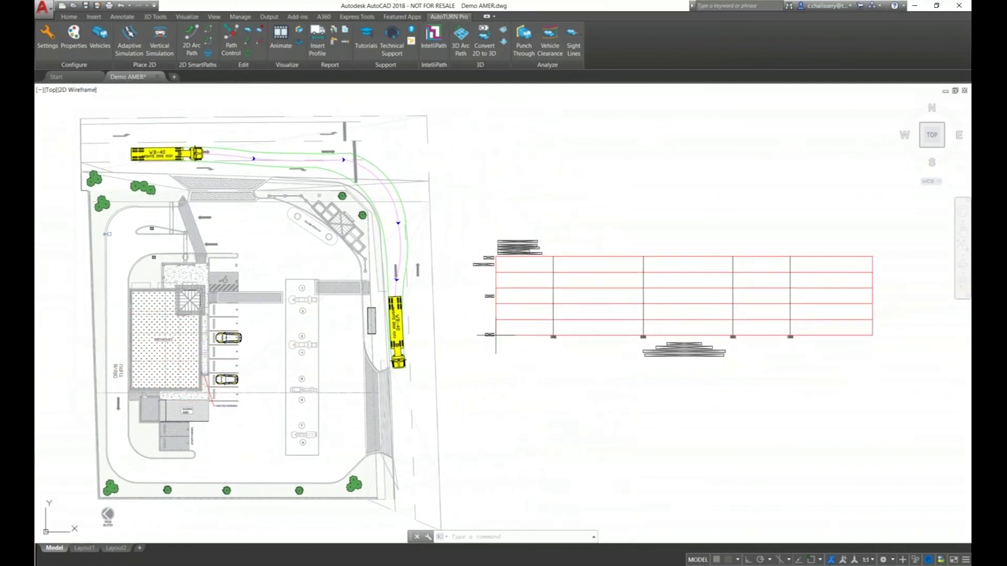
pyautogui.click(495, 335)
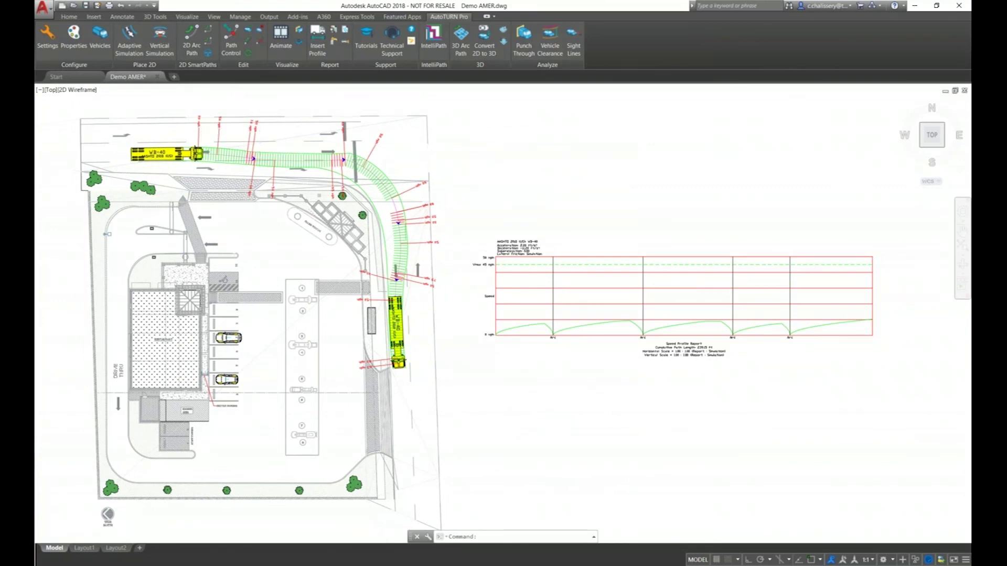
# Examine the plan speed markers along the WB-40 path, from the start vehicle around the corner to the end vehicle.
pyautogui.scroll(2, 201, 130)
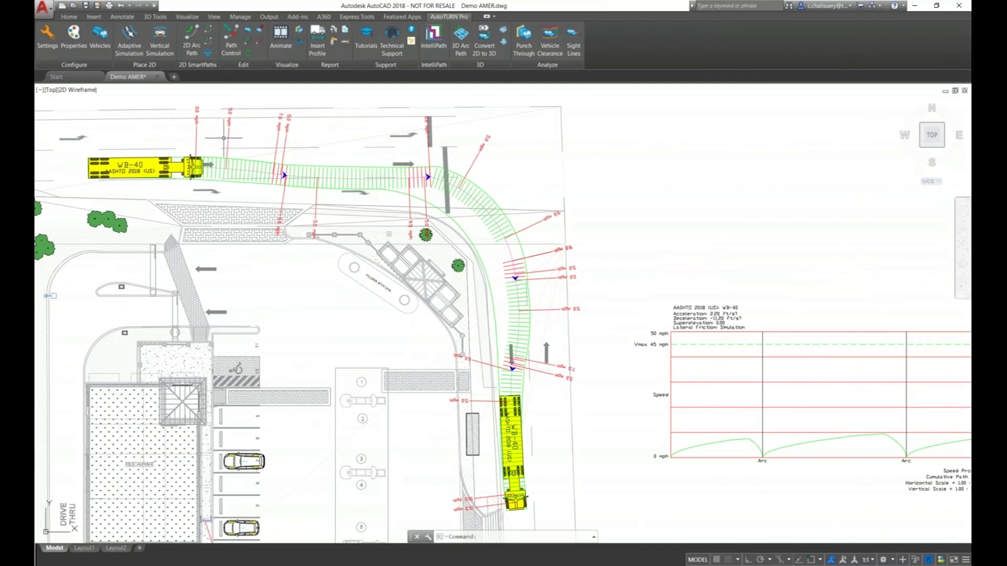
pyautogui.scroll(2, 219, 139)
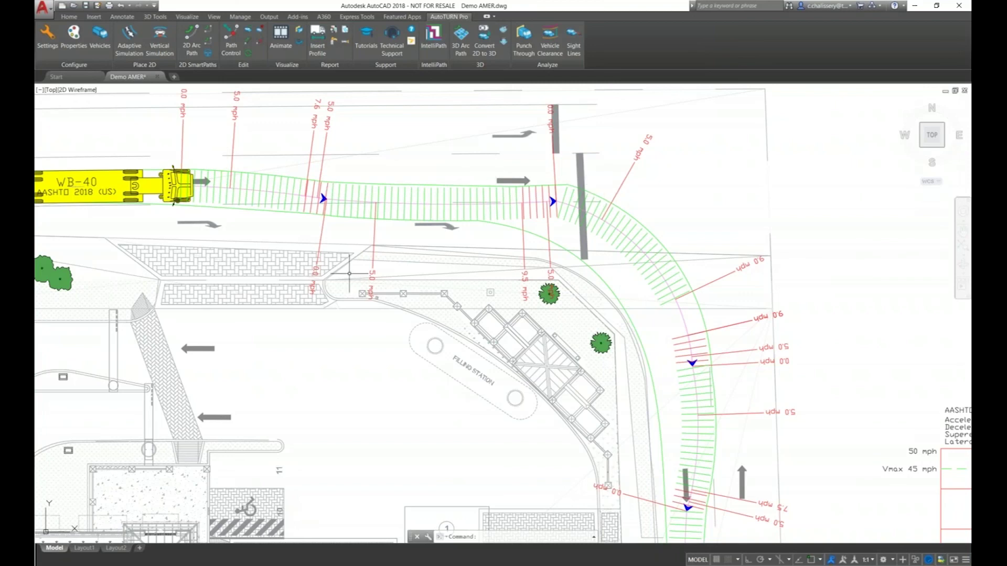
pyautogui.click(327, 214)
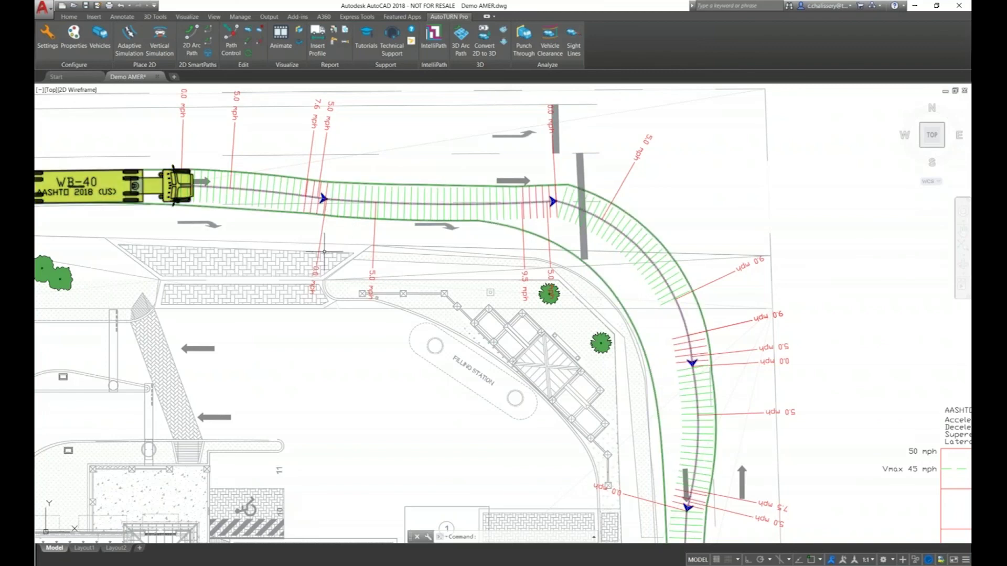
pyautogui.scroll(2, 320, 274)
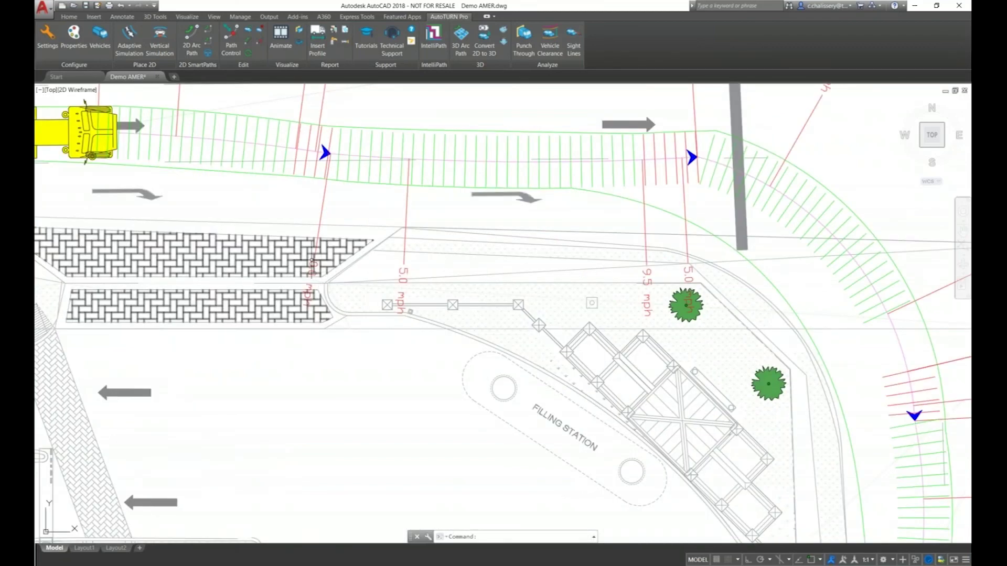
pyautogui.scroll(-2, 562, 252)
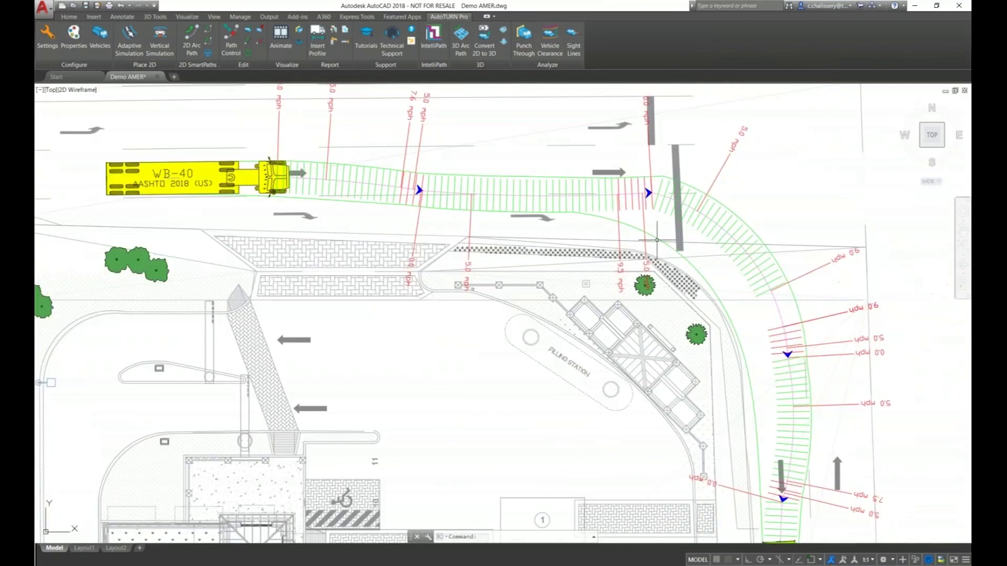
pyautogui.moveTo(674, 246); pyautogui.dragTo(496, 213, button='middle')
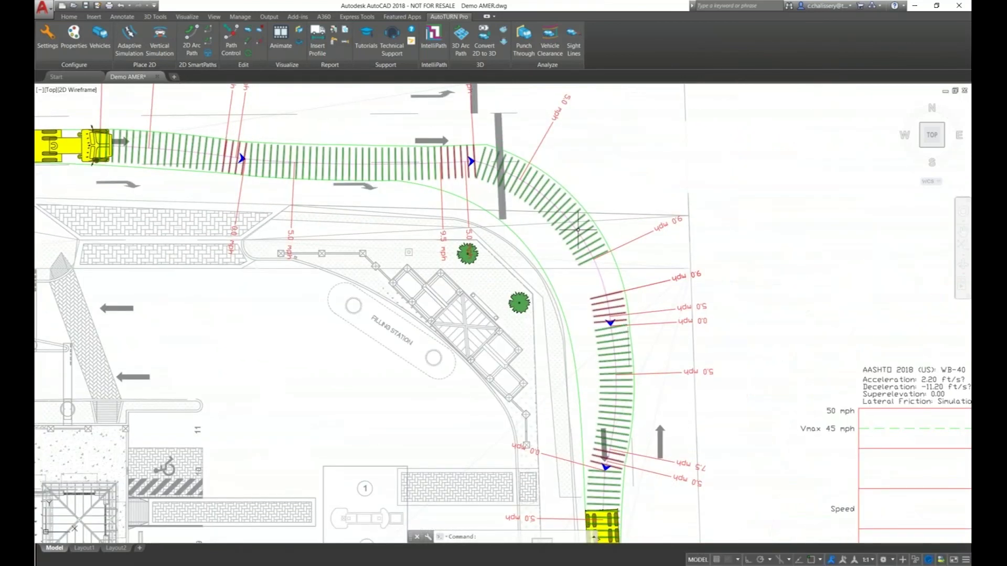
pyautogui.scroll(-2, 581, 229)
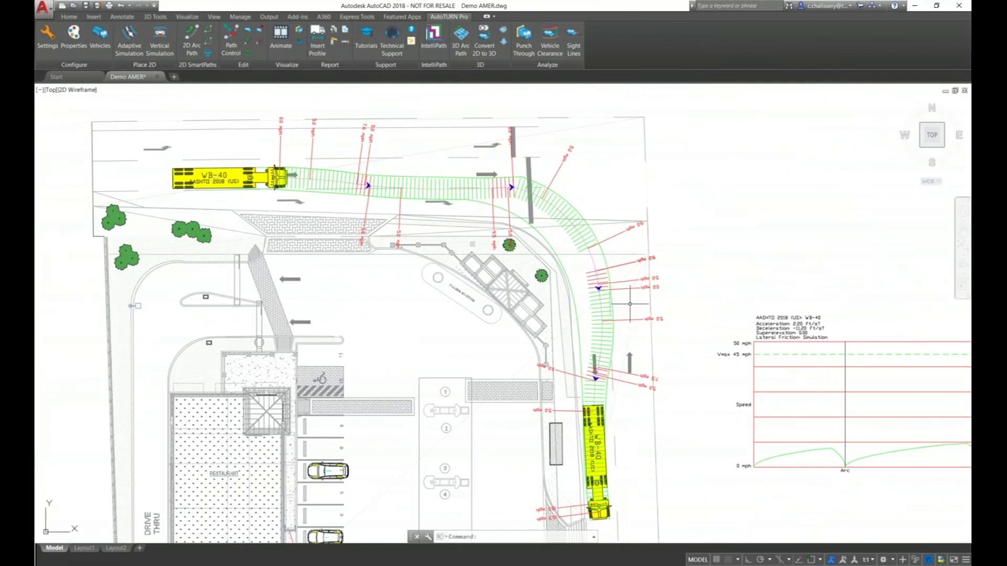
pyautogui.scroll(2, 632, 311)
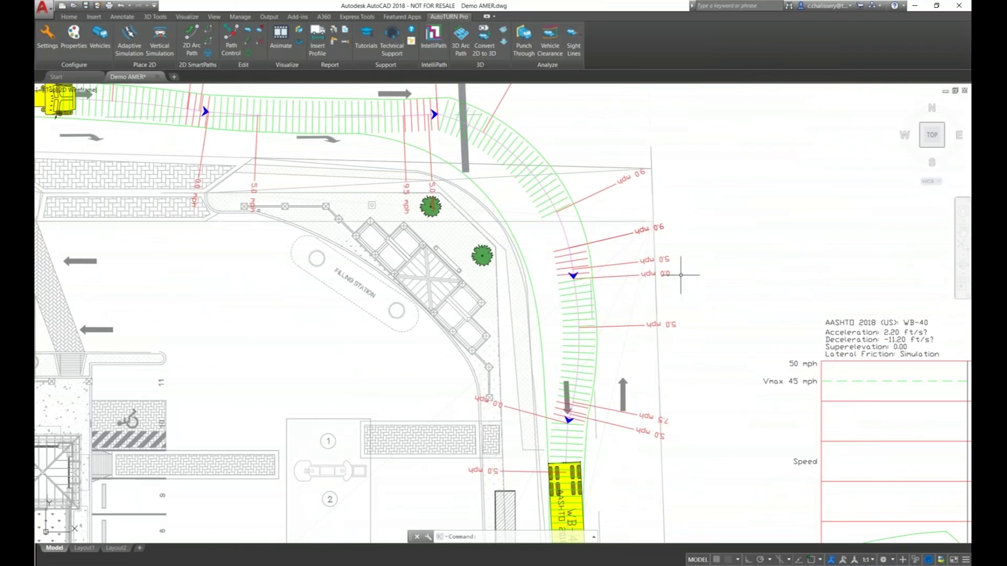
pyautogui.scroll(-4, 681, 274)
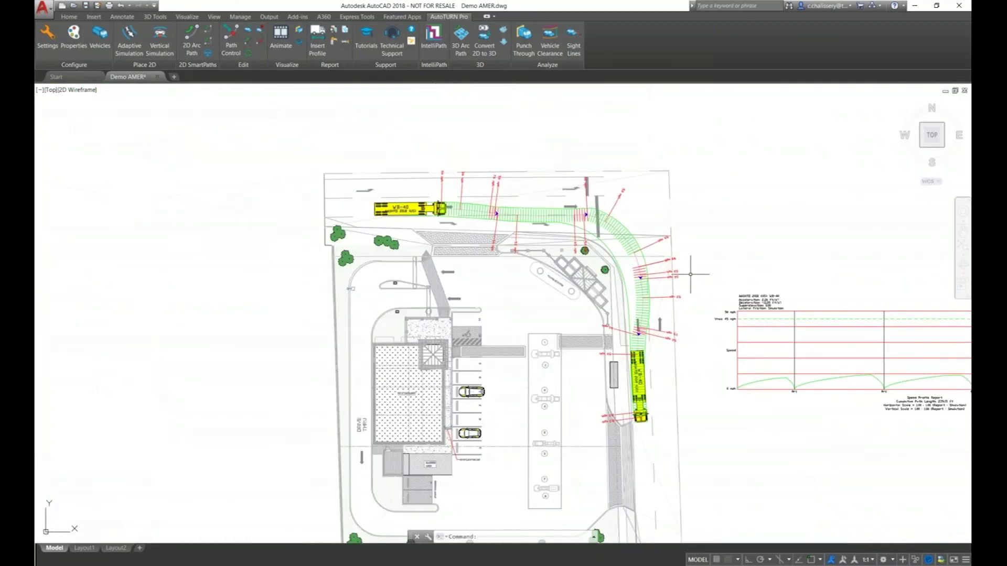
# Examine the placed speed profile graph and its labels beside the site plan.
pyautogui.moveTo(729, 269)
pyautogui.mouseDown(button='middle')
pyautogui.moveTo(448, 200)
pyautogui.moveTo(487, 212)
pyautogui.mouseUp(button='middle')
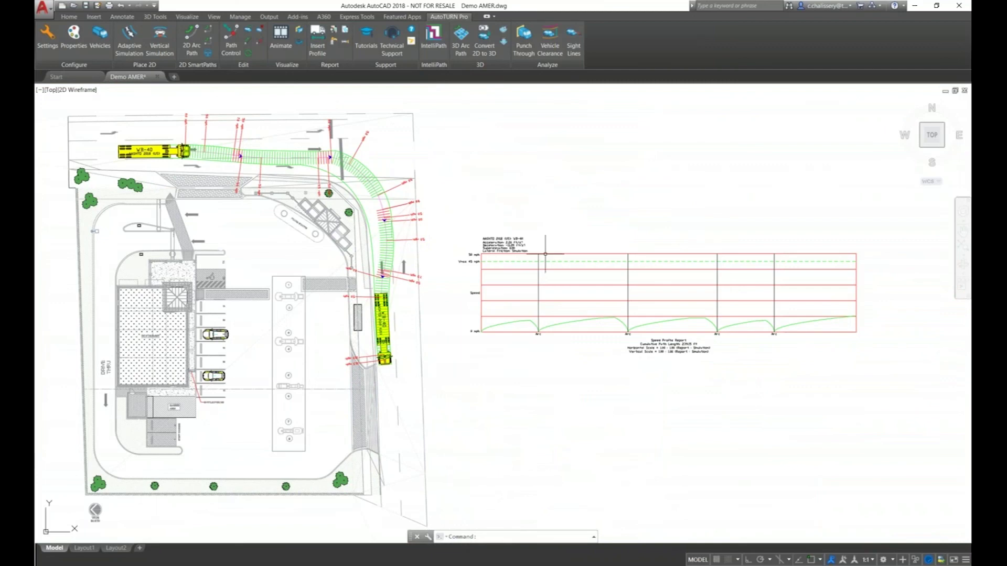
pyautogui.scroll(2, 607, 340)
pyautogui.moveTo(608, 341); pyautogui.dragTo(505, 330, button='middle')
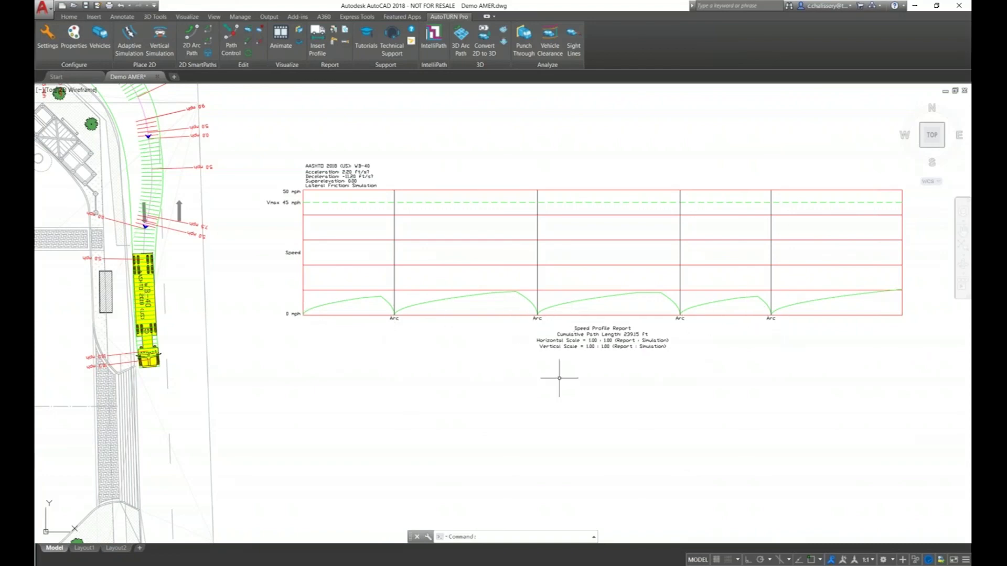
pyautogui.scroll(-4, 542, 375)
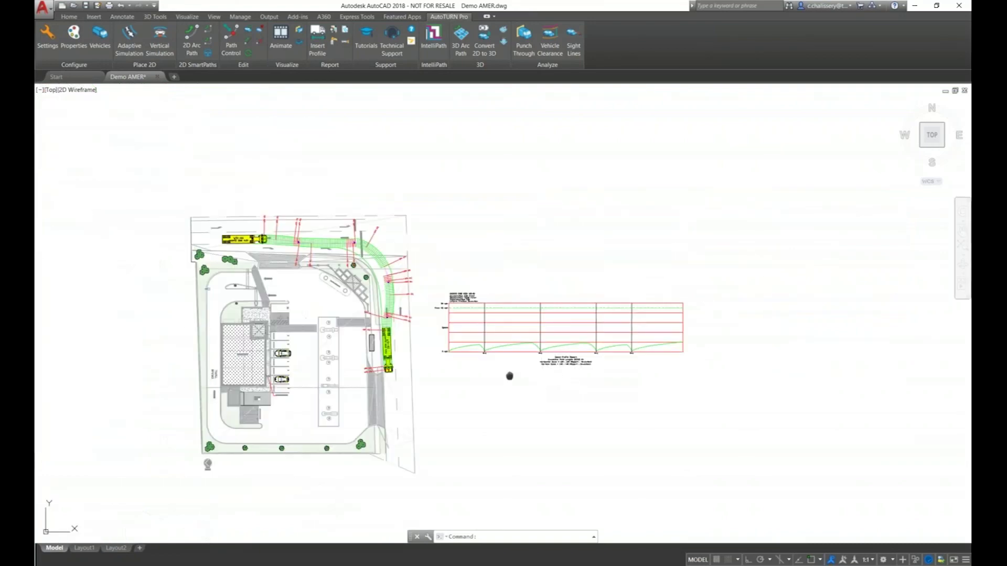
pyautogui.moveTo(511, 375); pyautogui.dragTo(582, 360, button='middle')
pyautogui.scroll(2, 458, 297)
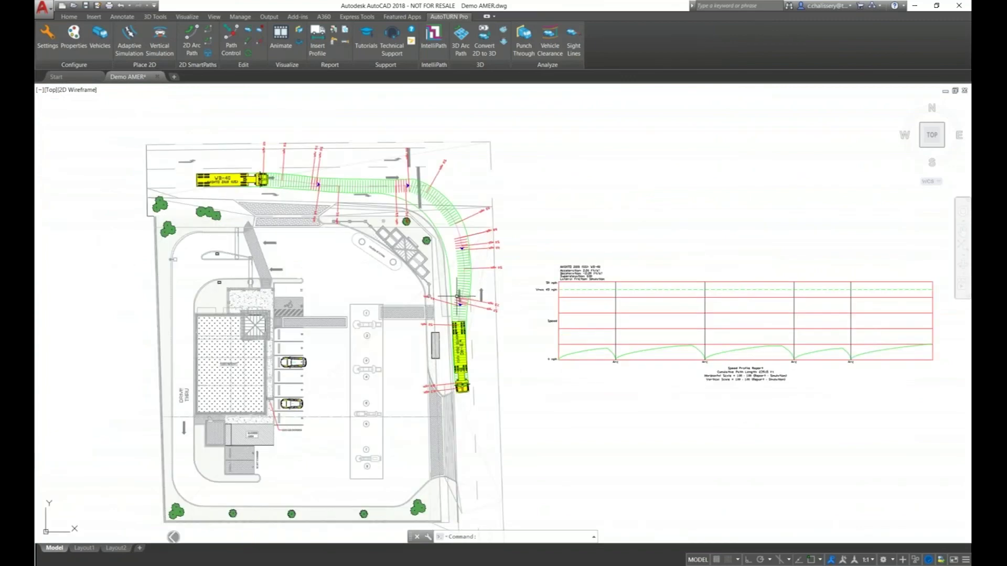